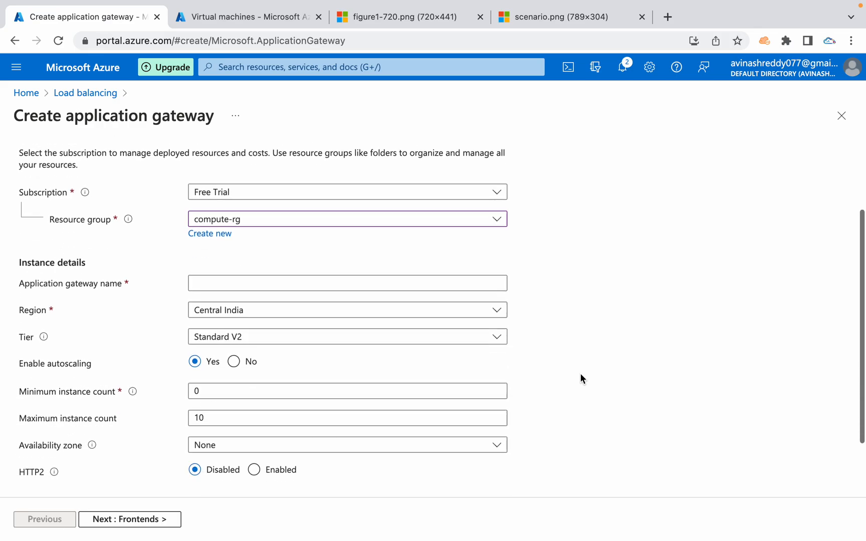
Name the application gateway dev-app-gw
{"action": "left_click", "coordinate": [315, 257]}
{"action": "type", "text": "dev"}
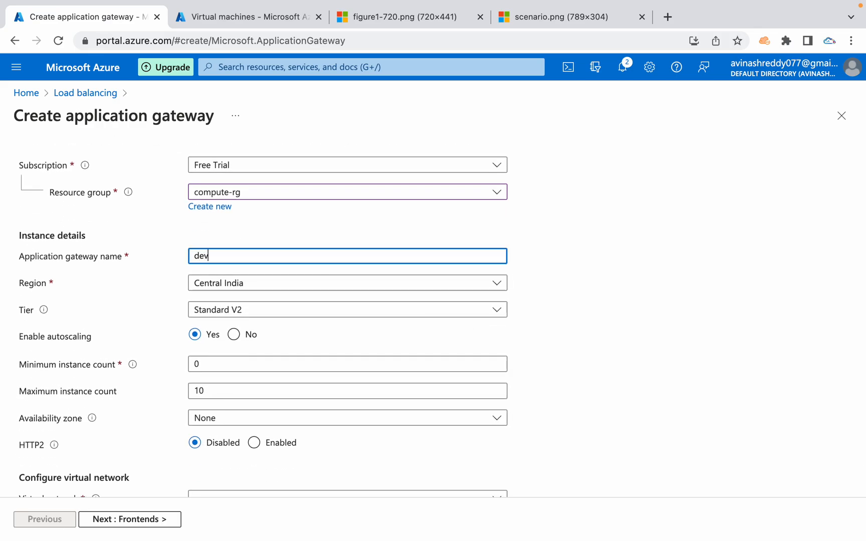
{"action": "type", "text": "-app-gw"}
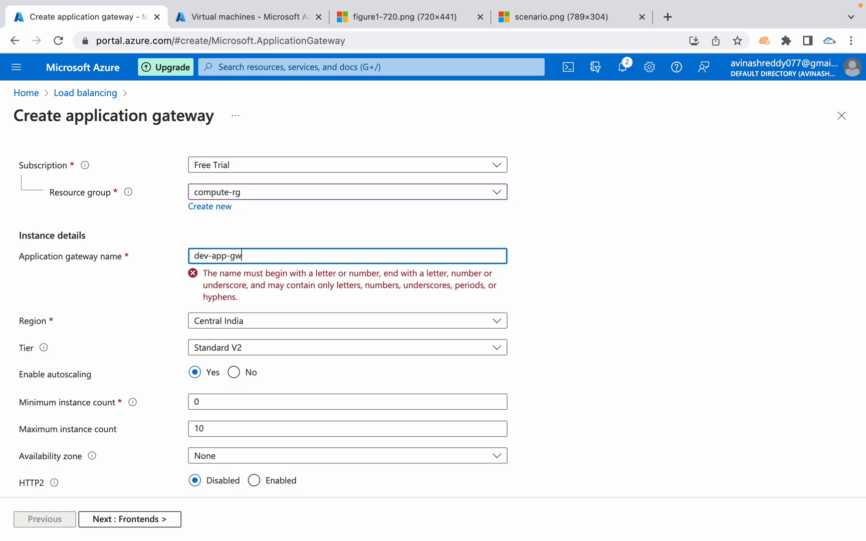
{"action": "left_click", "coordinate": [558, 283]}
{"action": "scroll", "coordinate": [558, 284], "scroll_direction": "down", "scroll_amount": 1}
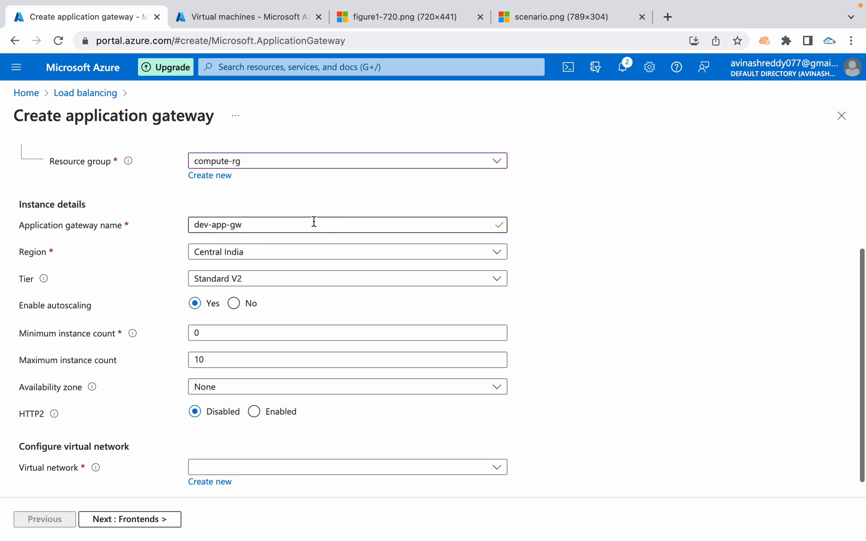
Disable autoscaling and set the instance count to 1
{"action": "left_click", "coordinate": [260, 283]}
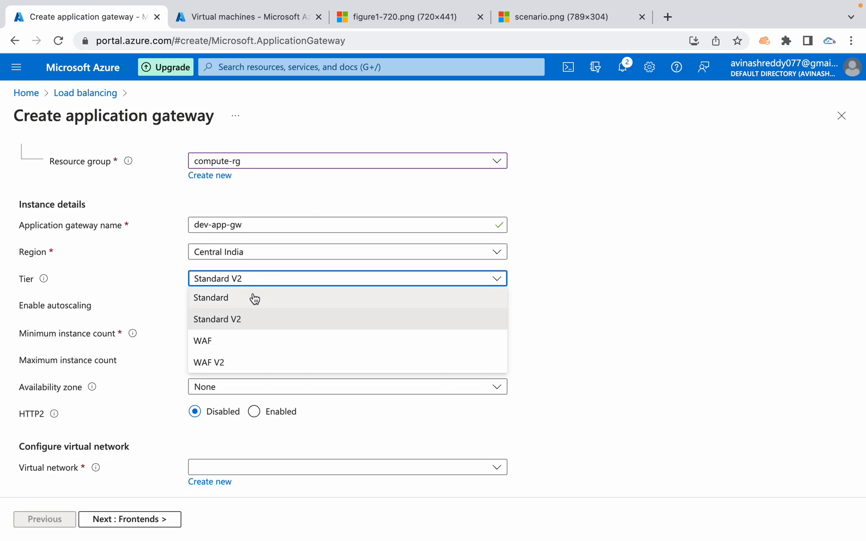
{"action": "left_click", "coordinate": [593, 329]}
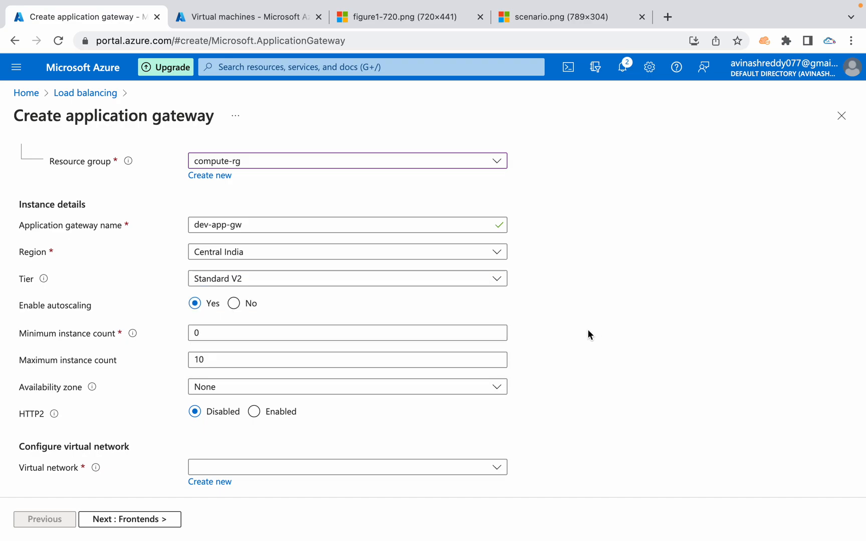
{"action": "left_click", "coordinate": [234, 306]}
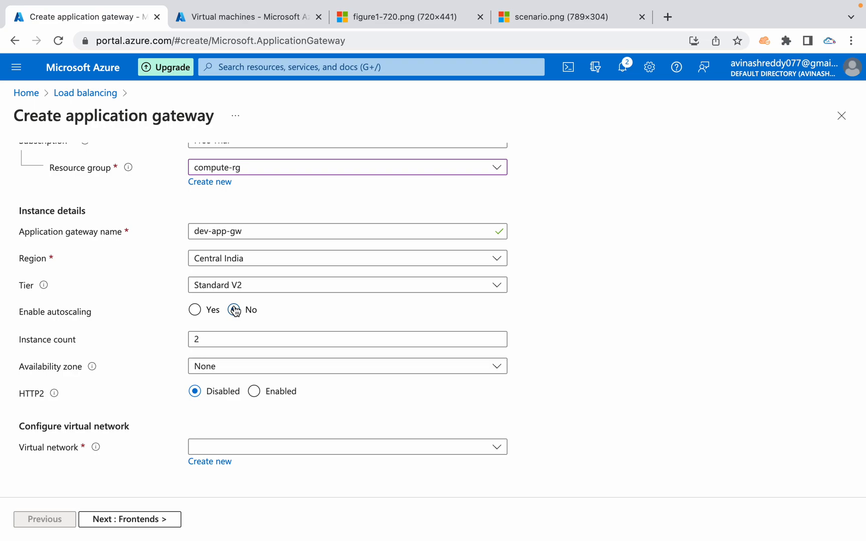
{"action": "left_click", "coordinate": [219, 336]}
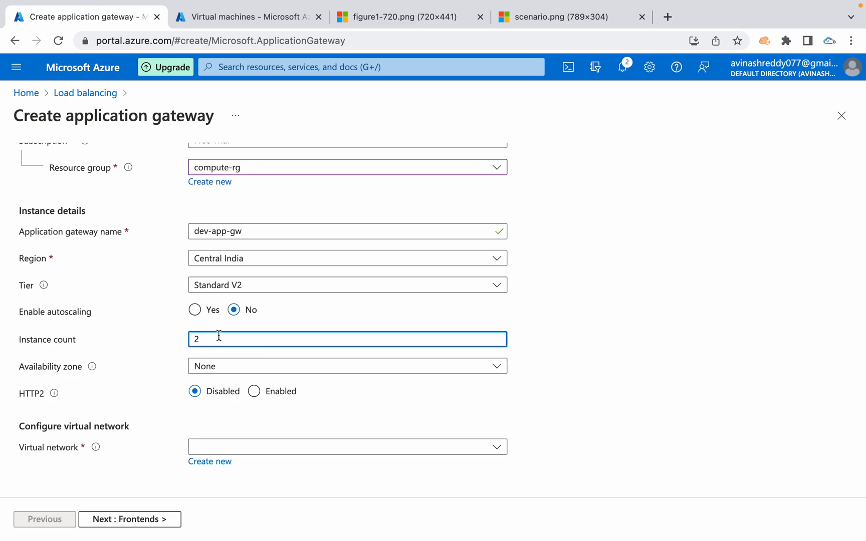
{"action": "key", "text": "BackSpace"}
{"action": "type", "text": "1"}
{"action": "left_click", "coordinate": [530, 358]}
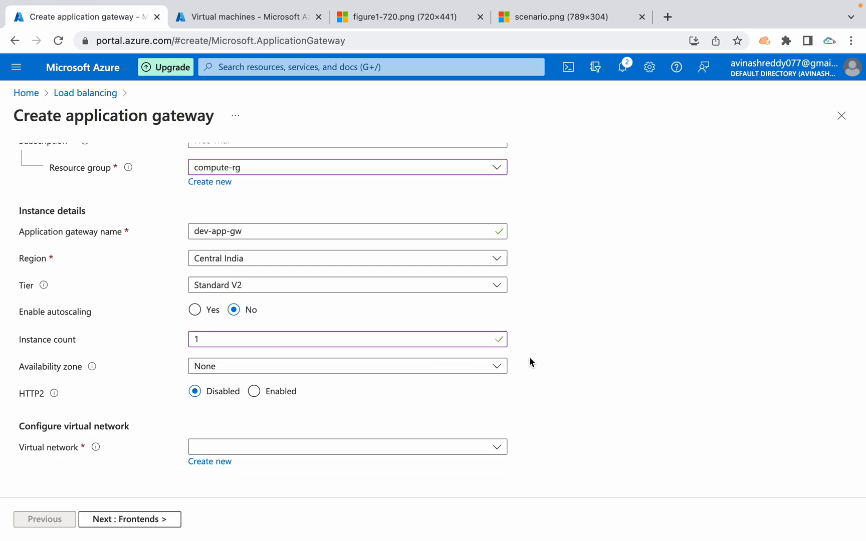
{"action": "left_click", "coordinate": [494, 371]}
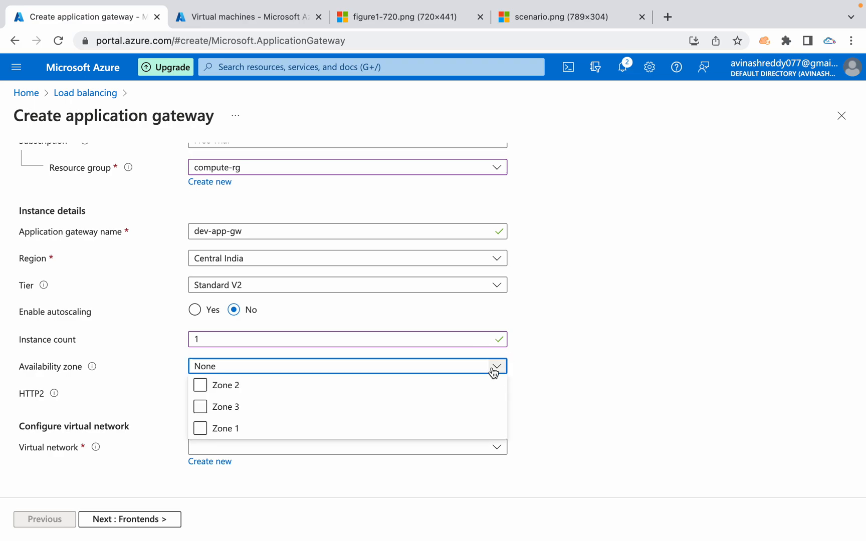
{"action": "left_click", "coordinate": [607, 347]}
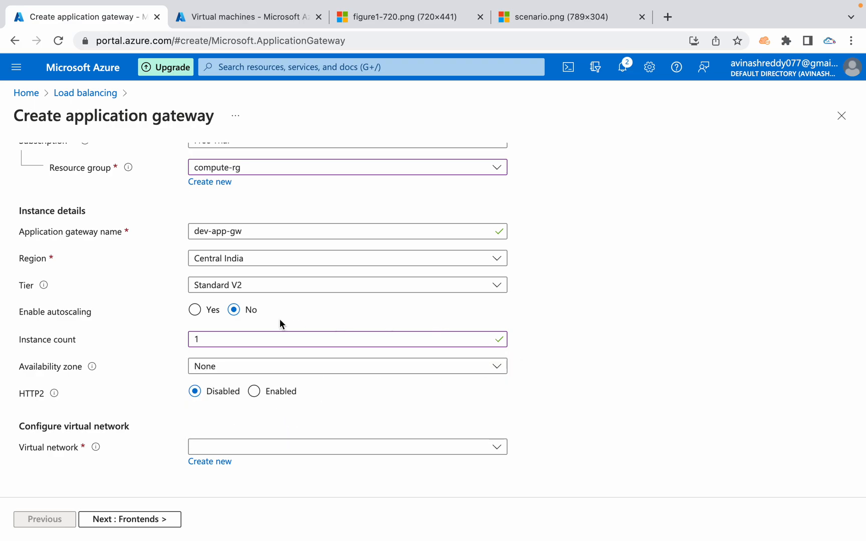
Change the gateway's tier to Standard
{"action": "left_click", "coordinate": [246, 294]}
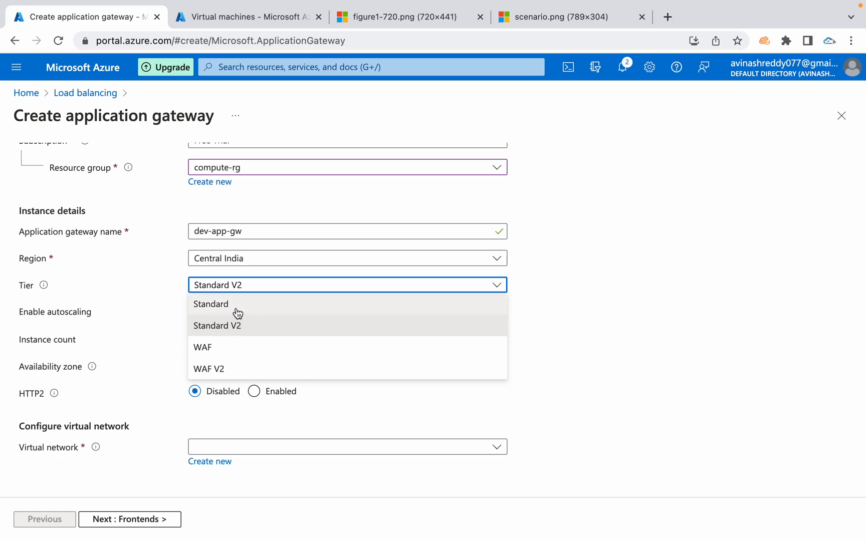
{"action": "left_click", "coordinate": [236, 310]}
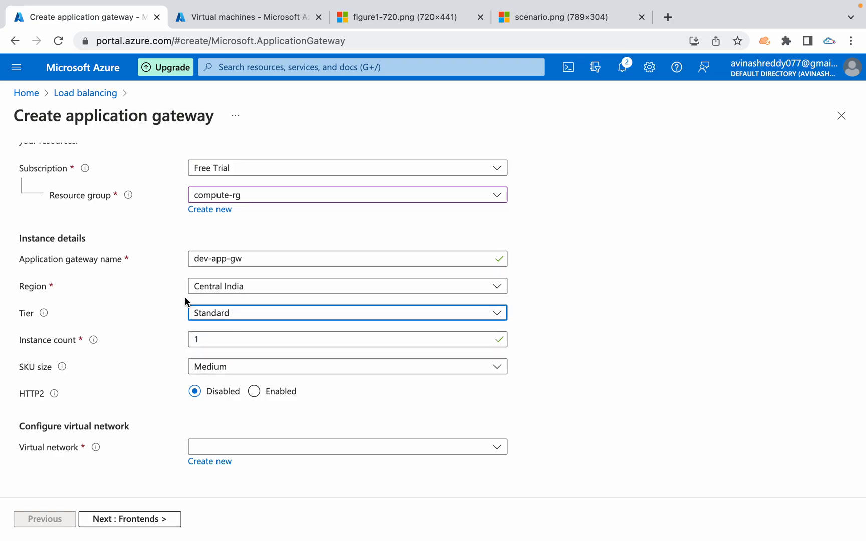
{"action": "left_click", "coordinate": [222, 339]}
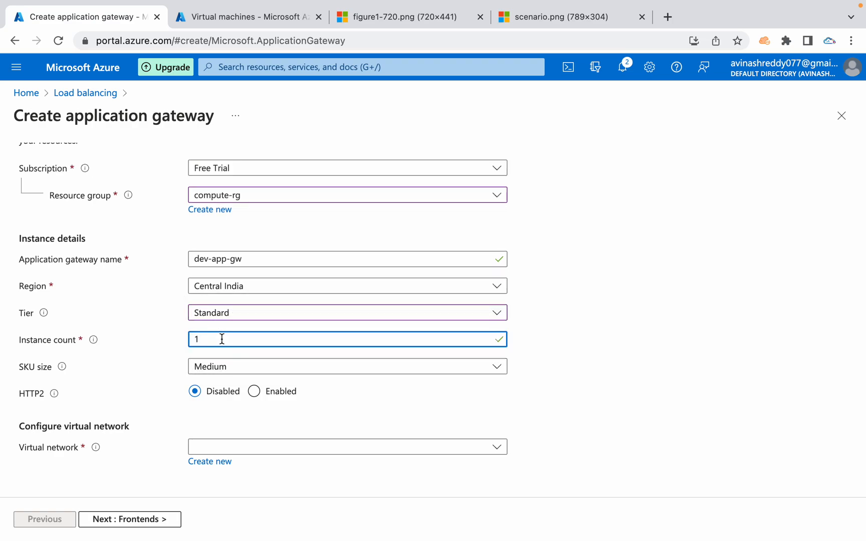
{"action": "left_click", "coordinate": [549, 348]}
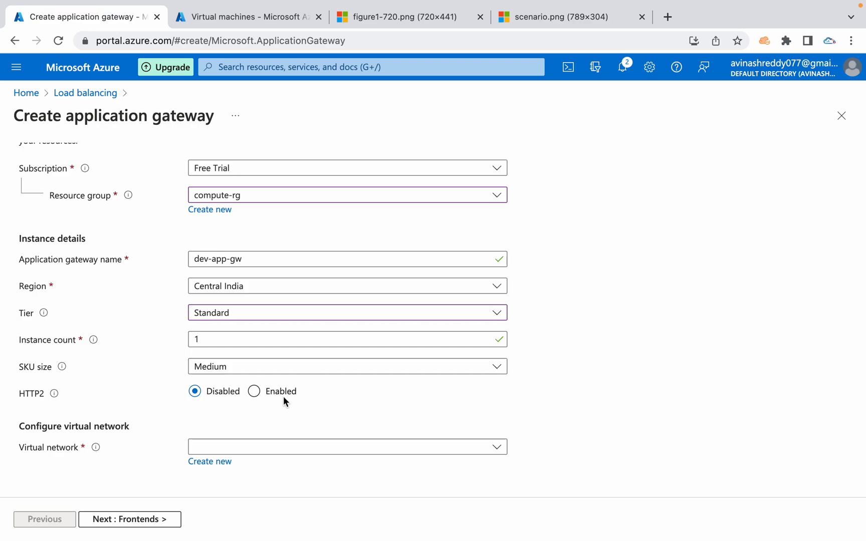
Choose compute-rg-vnet as the gateway's virtual network
{"action": "left_click", "coordinate": [464, 454]}
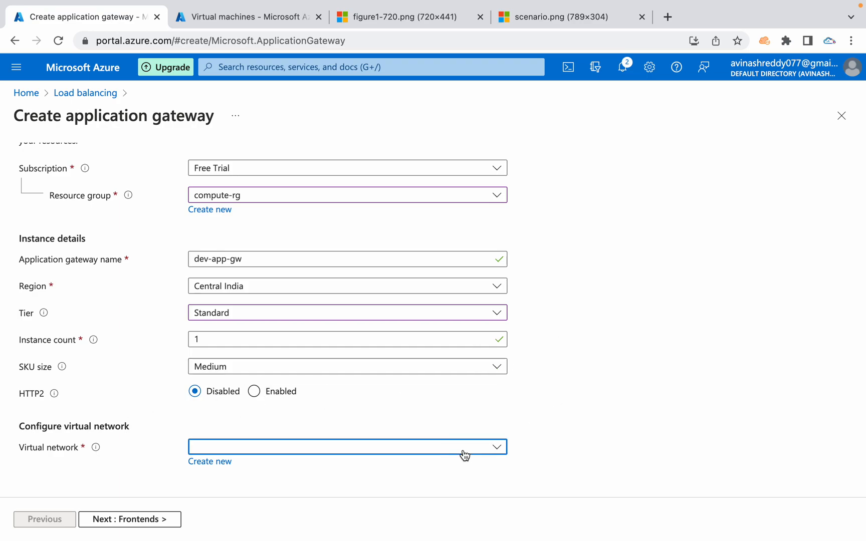
{"action": "left_click", "coordinate": [419, 514]}
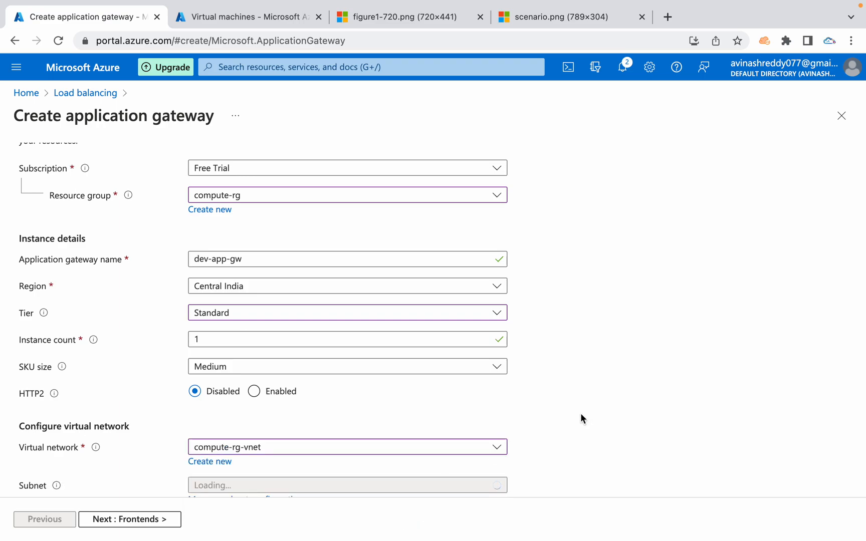
{"action": "scroll", "coordinate": [581, 413], "scroll_direction": "down", "scroll_amount": 1}
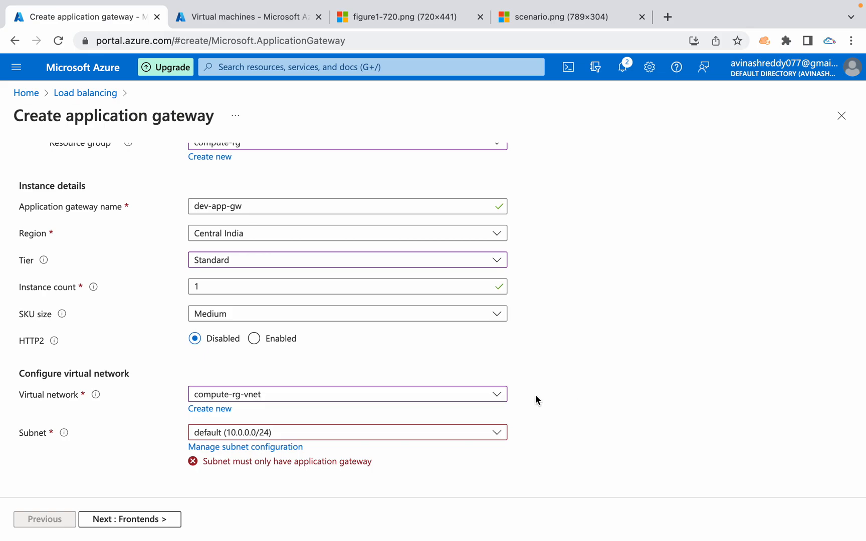
Open the subnet configuration of compute-rg-vnet and try to add a subnet named my-gw-subnet
{"action": "left_click", "coordinate": [249, 452]}
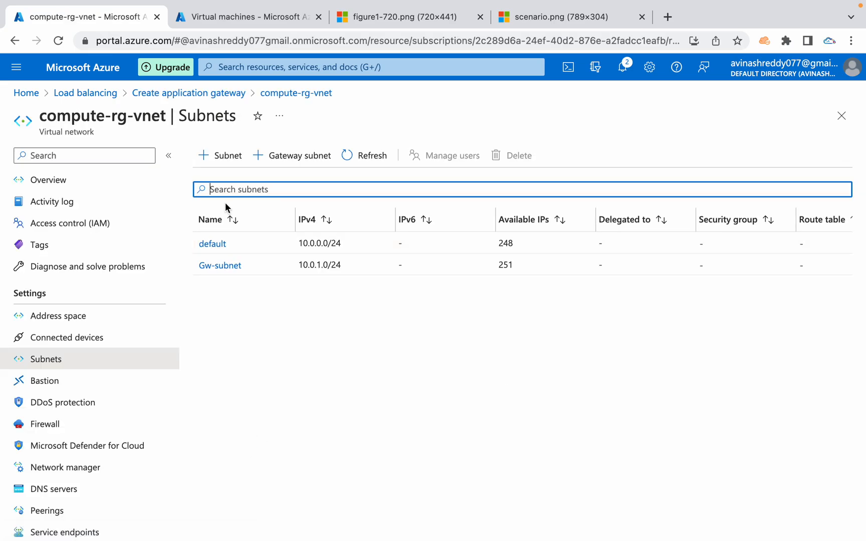
{"action": "left_click", "coordinate": [217, 155]}
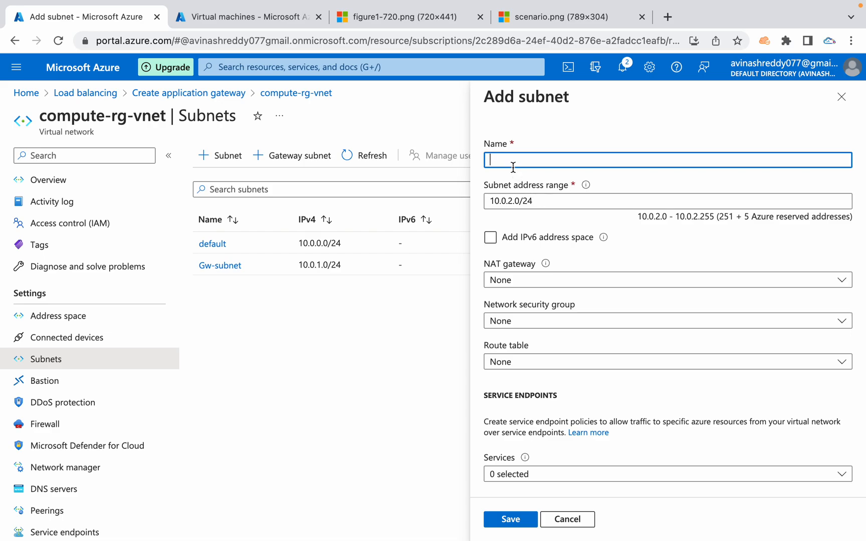
{"action": "type", "text": "my-gw-subnet"}
{"action": "left_click", "coordinate": [545, 201]}
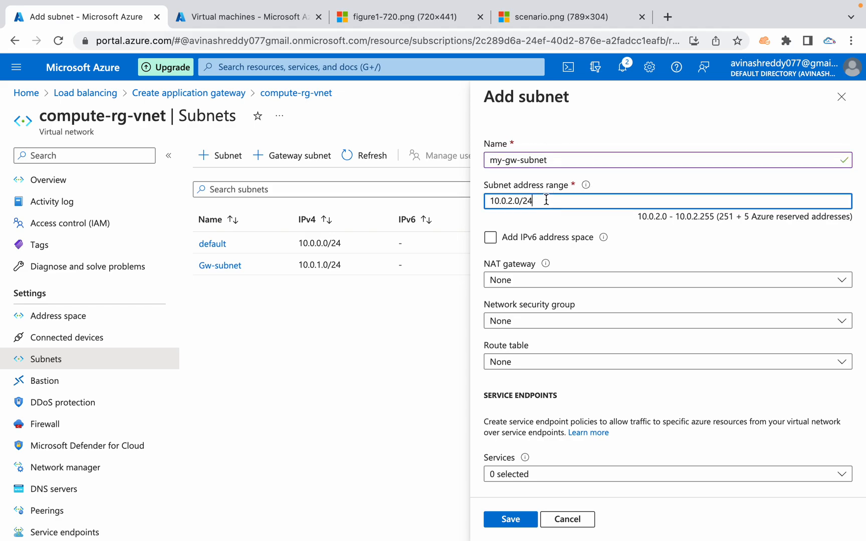
{"action": "left_click_drag", "start_coordinate": [544, 200], "coordinate": [484, 201]}
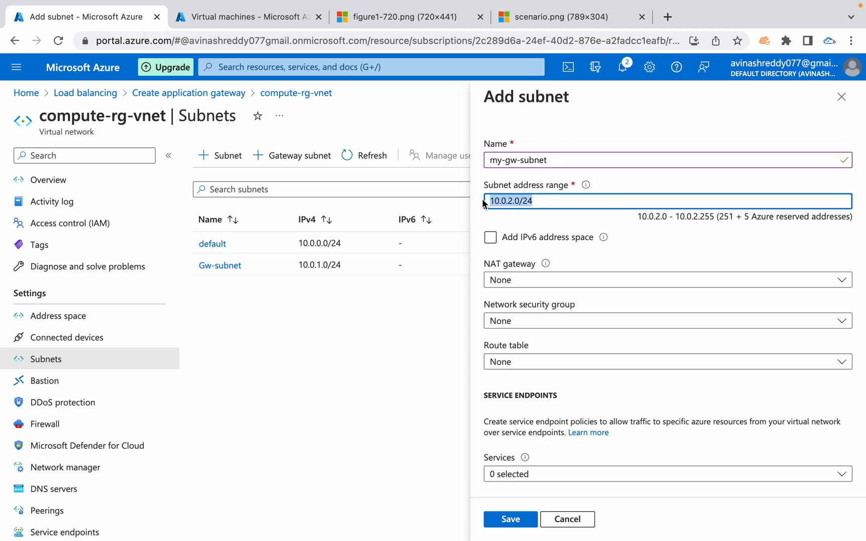
{"action": "scroll", "coordinate": [607, 384], "scroll_direction": "down", "scroll_amount": 5}
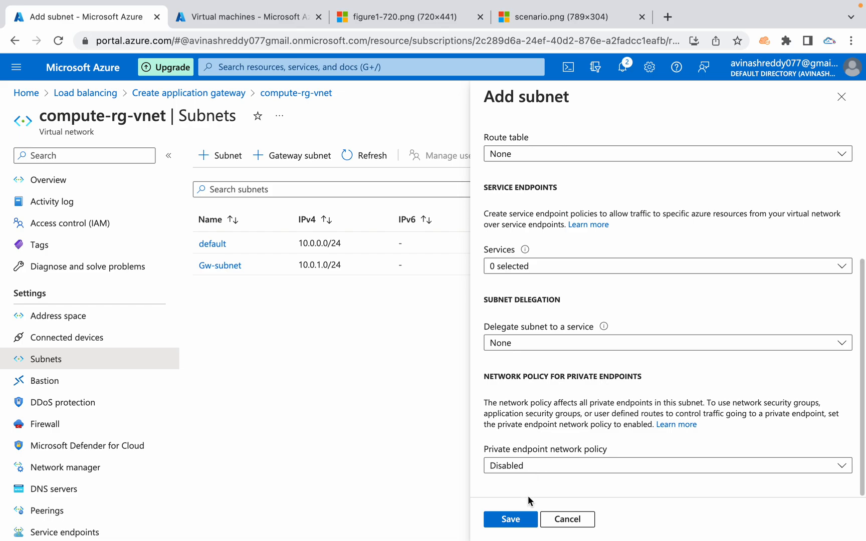
{"action": "left_click", "coordinate": [554, 521]}
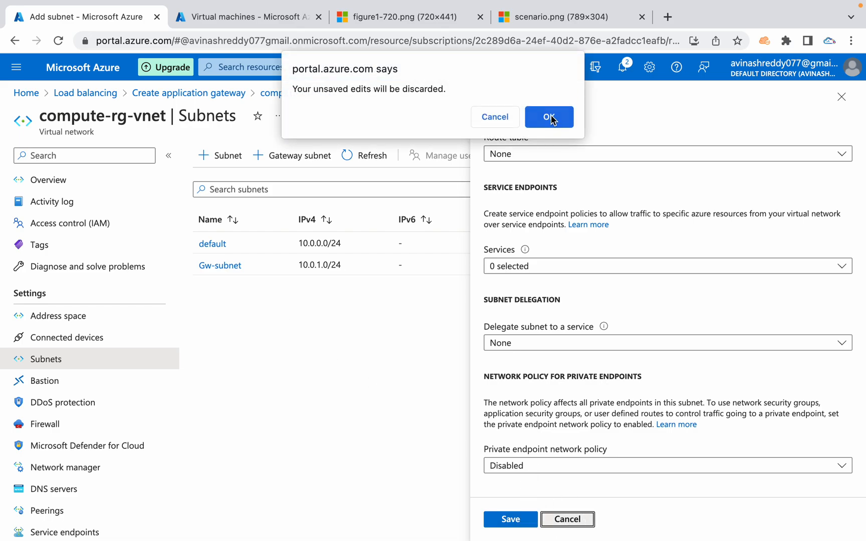
{"action": "left_click", "coordinate": [549, 117]}
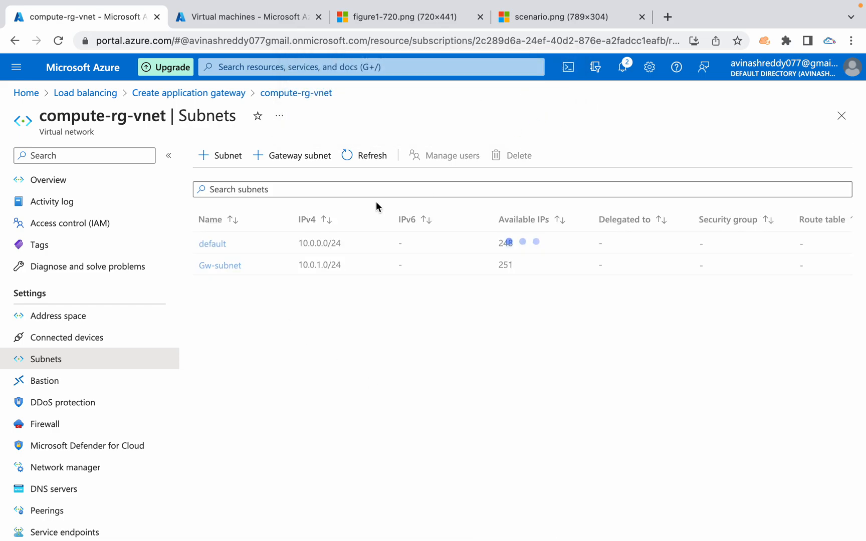
Examine the IPv4 address range of the existing Gw-subnet
{"action": "left_click", "coordinate": [298, 266]}
{"action": "left_click_drag", "start_coordinate": [297, 266], "coordinate": [359, 270]}
{"action": "left_click", "coordinate": [365, 326]}
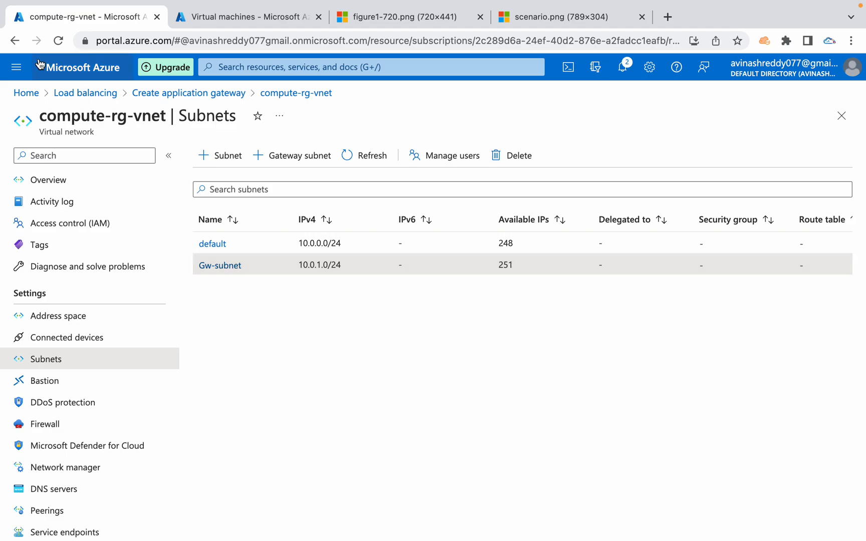
Return to the application gateway creation form, discarding the unsaved edits
{"action": "left_click", "coordinate": [15, 41]}
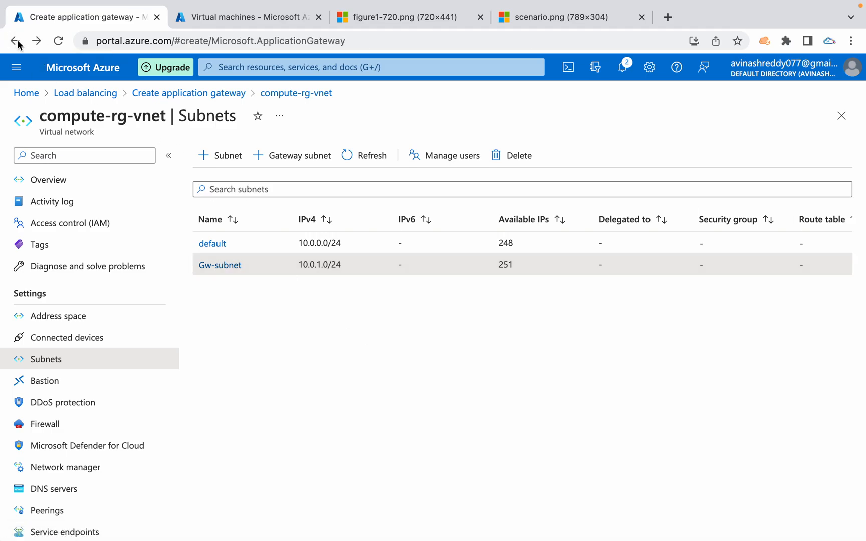
{"action": "left_click", "coordinate": [20, 42]}
{"action": "left_click", "coordinate": [549, 116]}
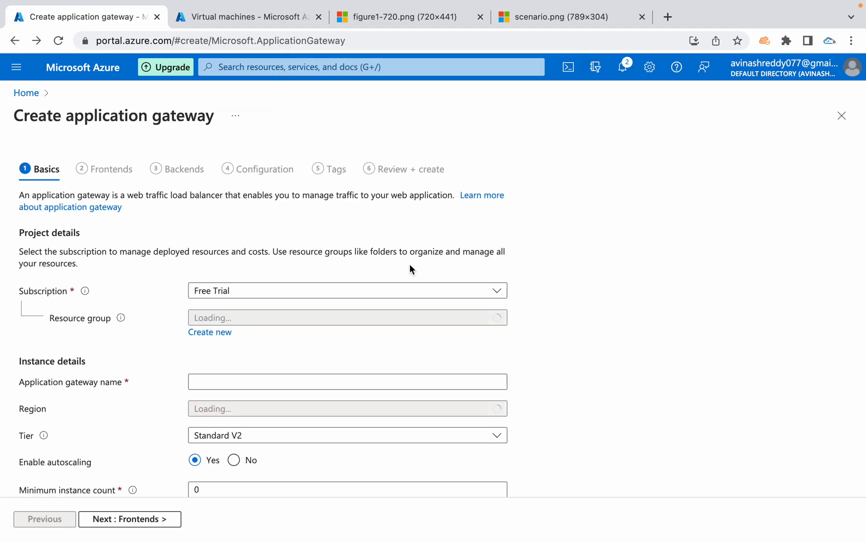
Select compute-rg as the resource group and name the application gateway dev-app-gw
{"action": "scroll", "coordinate": [386, 350], "scroll_direction": "down", "scroll_amount": 3}
{"action": "scroll", "coordinate": [605, 325], "scroll_direction": "up", "scroll_amount": 3}
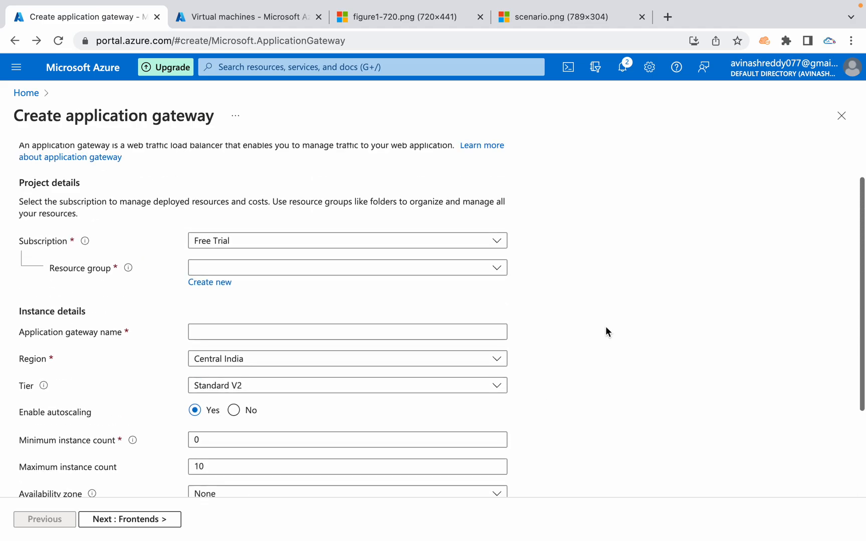
{"action": "left_click", "coordinate": [346, 268]}
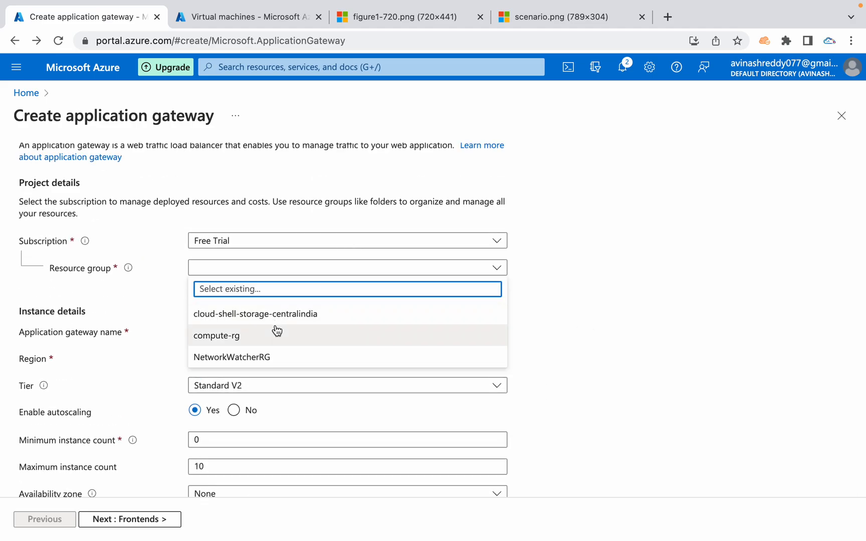
{"action": "left_click", "coordinate": [276, 332]}
{"action": "scroll", "coordinate": [639, 304], "scroll_direction": "down", "scroll_amount": 2}
{"action": "left_click", "coordinate": [352, 258]}
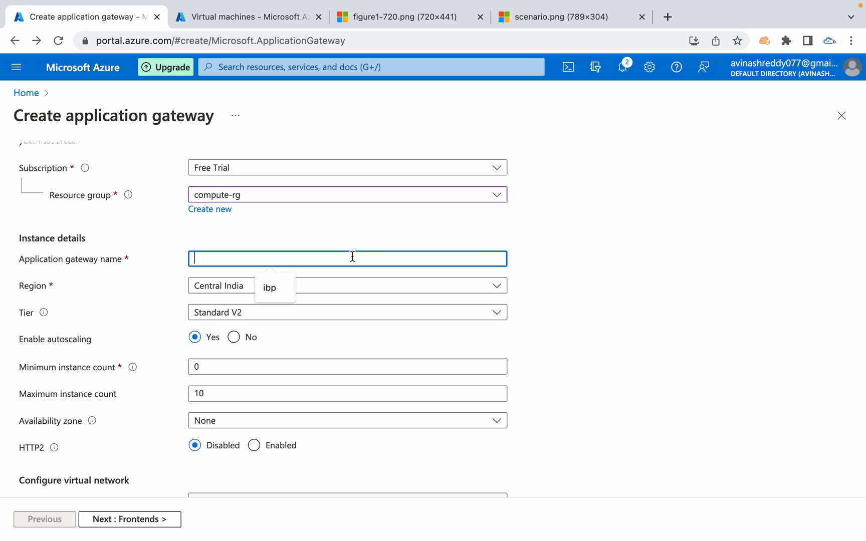
{"action": "type", "text": "dev-app-gw"}
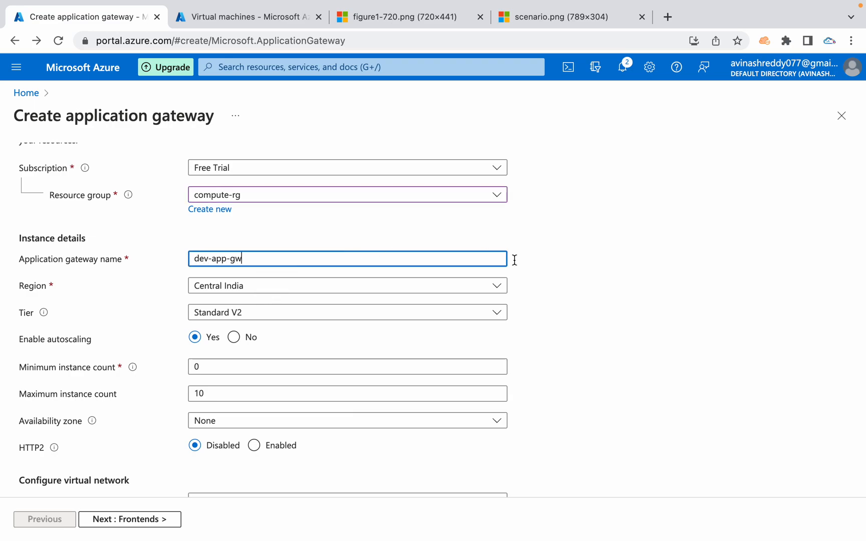
{"action": "left_click", "coordinate": [597, 324]}
{"action": "scroll", "coordinate": [596, 323], "scroll_direction": "down", "scroll_amount": 1}
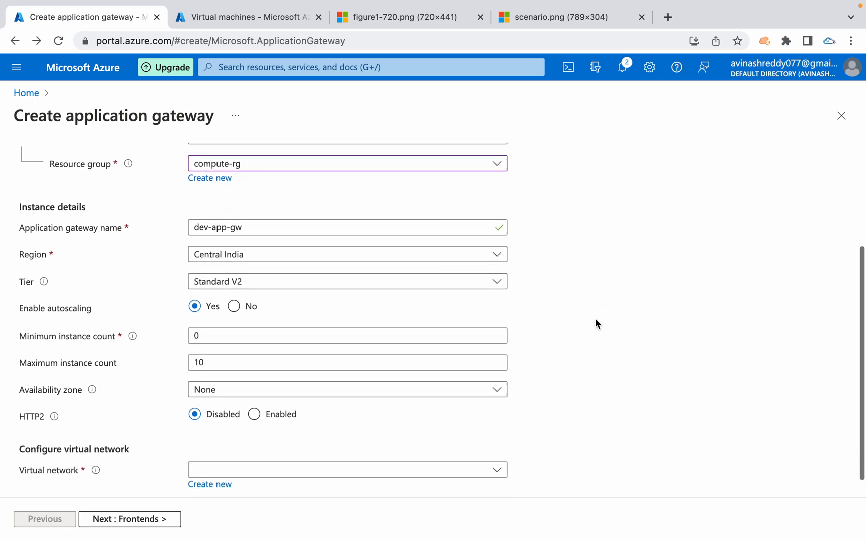
Set the gateway's tier to Standard and its instance count to 1
{"action": "left_click", "coordinate": [471, 283]}
{"action": "left_click", "coordinate": [429, 296]}
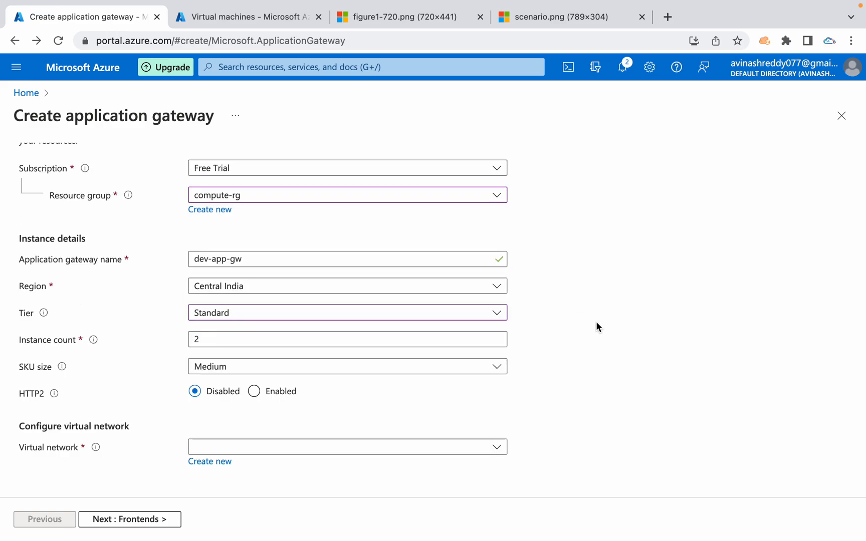
{"action": "left_click", "coordinate": [261, 339]}
{"action": "key", "text": "BackSpace"}
{"action": "type", "text": "1"}
{"action": "left_click", "coordinate": [625, 336]}
Select compute-rg-vnet as the virtual network for the gateway
{"action": "left_click", "coordinate": [265, 446]}
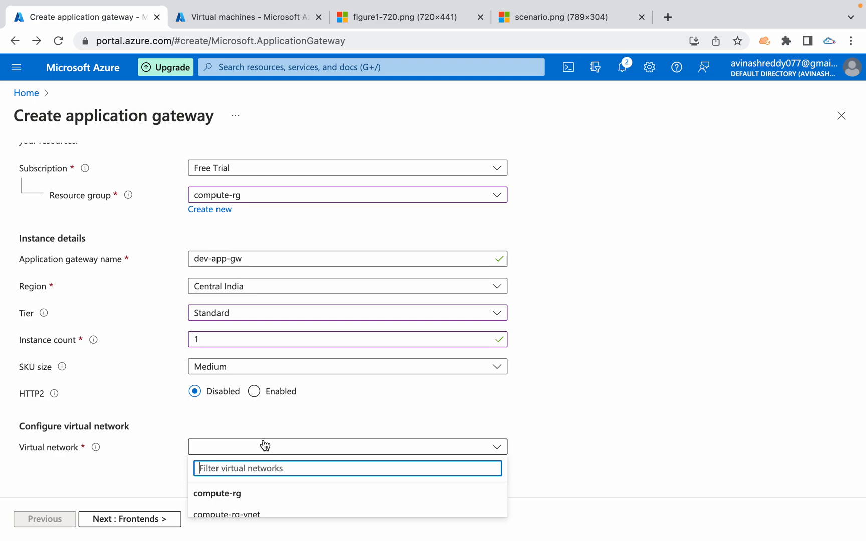
{"action": "left_click", "coordinate": [241, 514]}
{"action": "scroll", "coordinate": [657, 406], "scroll_direction": "down", "scroll_amount": 1}
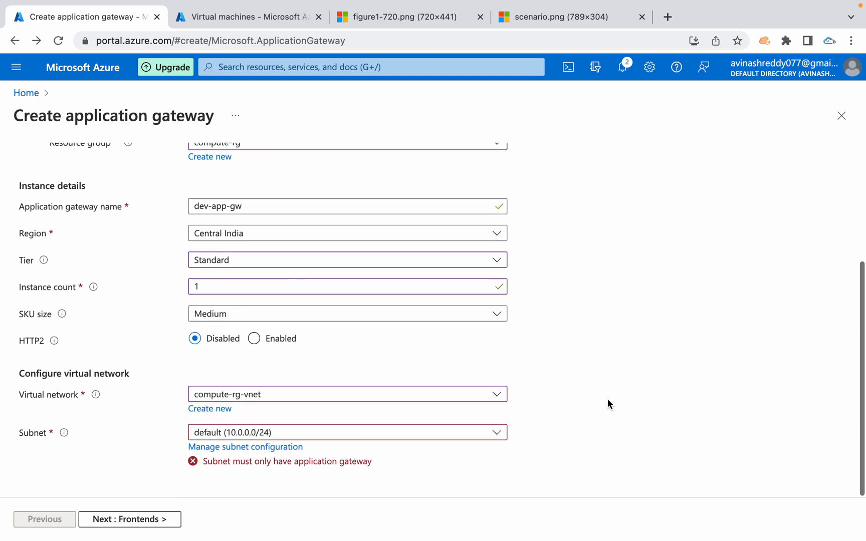
Select Gw-subnet (10.0.1.0/24) as the gateway's subnet and continue to the frontends stage
{"action": "left_click", "coordinate": [394, 445]}
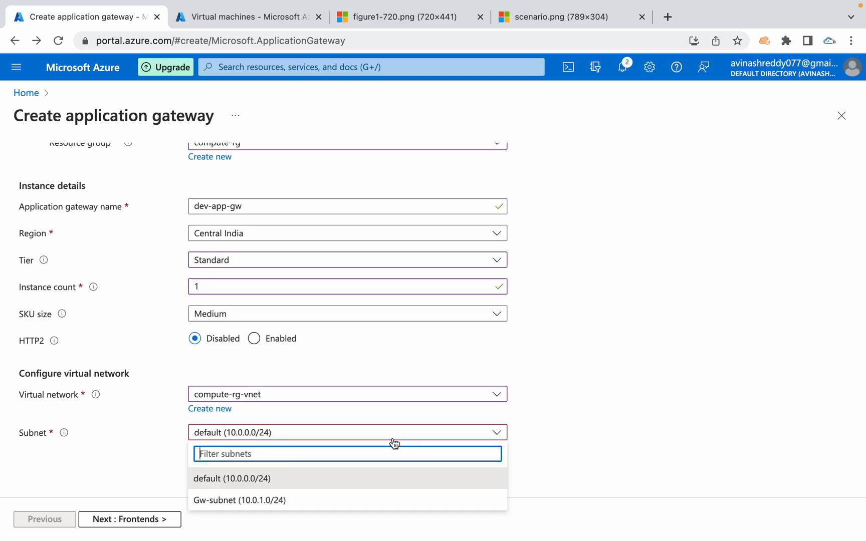
{"action": "left_click", "coordinate": [365, 496]}
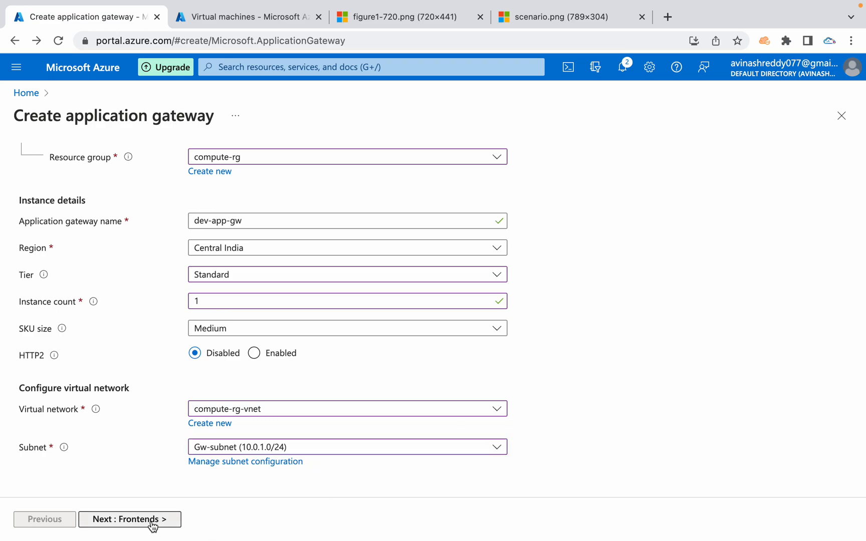
{"action": "left_click", "coordinate": [127, 521]}
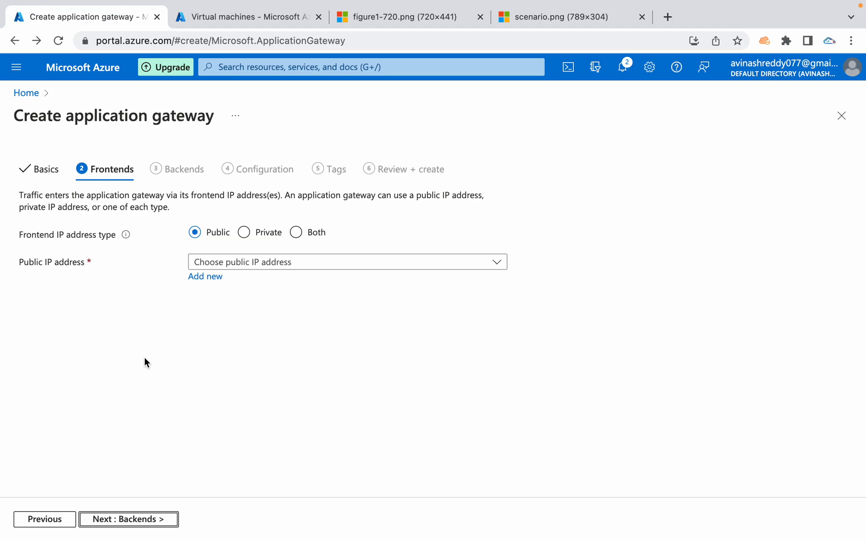
Keep the frontend IP address type Public and add a new public IP address named app-gw-pip
{"action": "left_click", "coordinate": [320, 236]}
{"action": "left_click", "coordinate": [207, 234]}
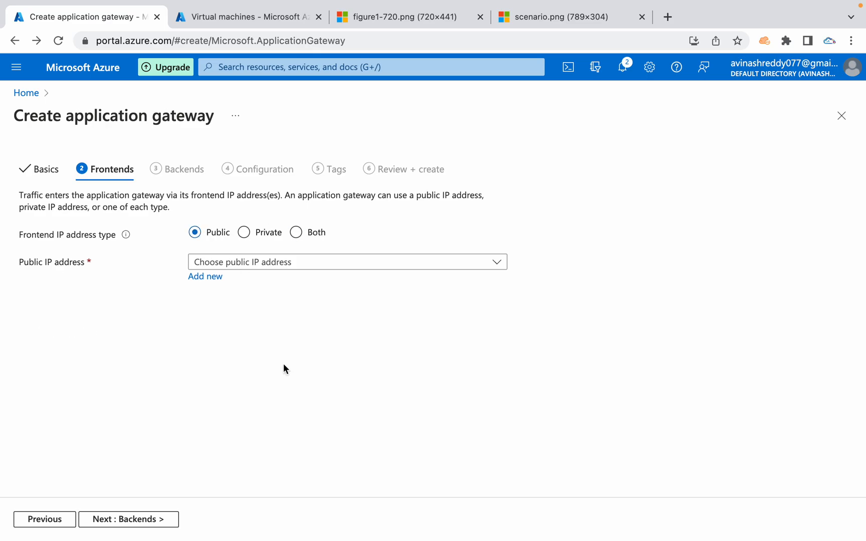
{"action": "left_click", "coordinate": [268, 270]}
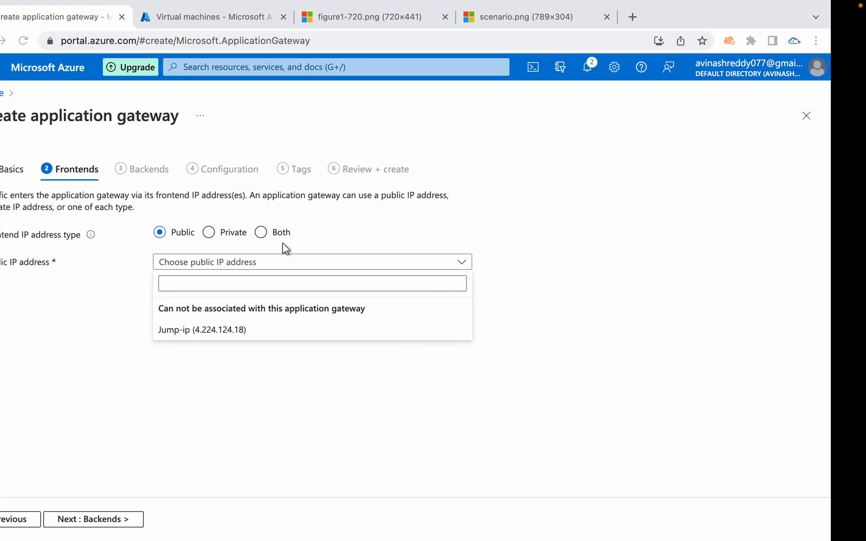
{"action": "left_click", "coordinate": [248, 367]}
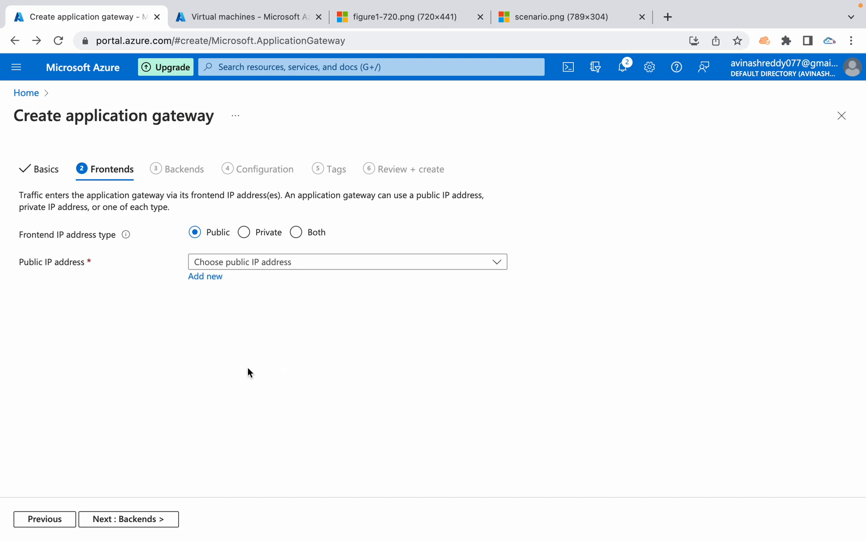
{"action": "left_click", "coordinate": [208, 282]}
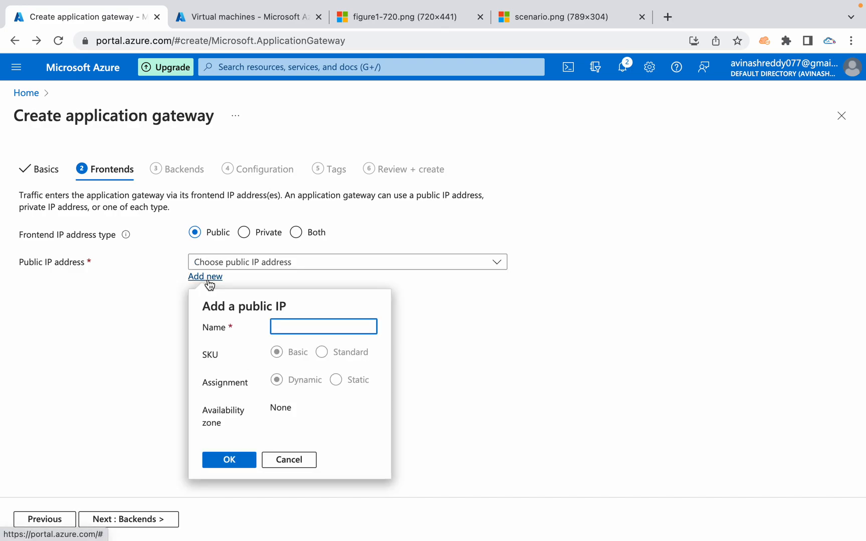
{"action": "left_click", "coordinate": [287, 326]}
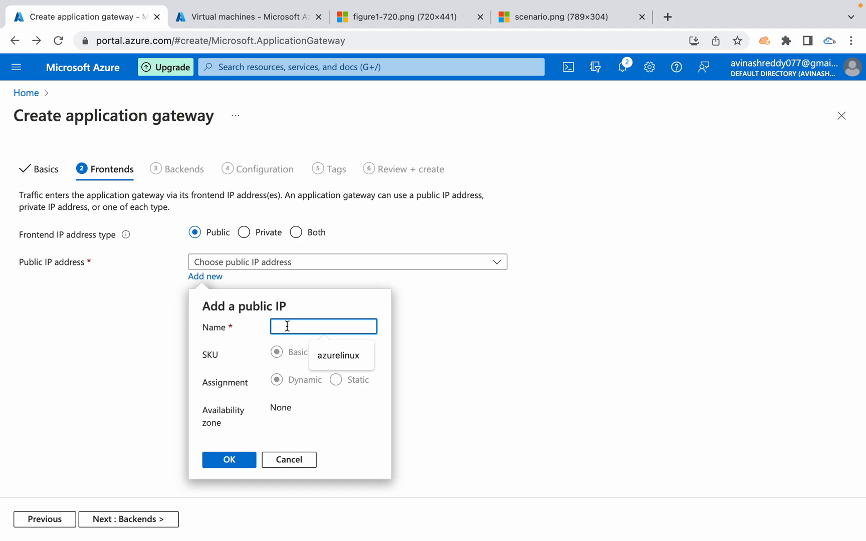
{"action": "type", "text": "app-gw-pip"}
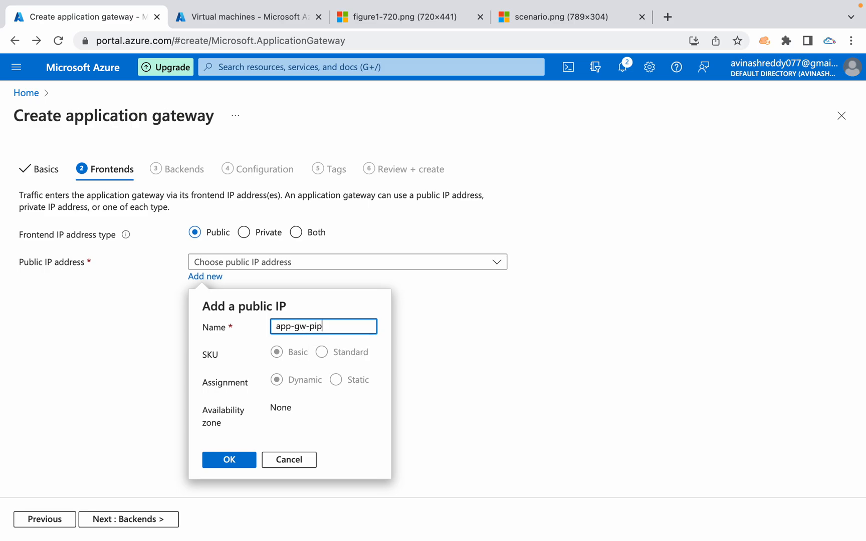
{"action": "left_click", "coordinate": [230, 461]}
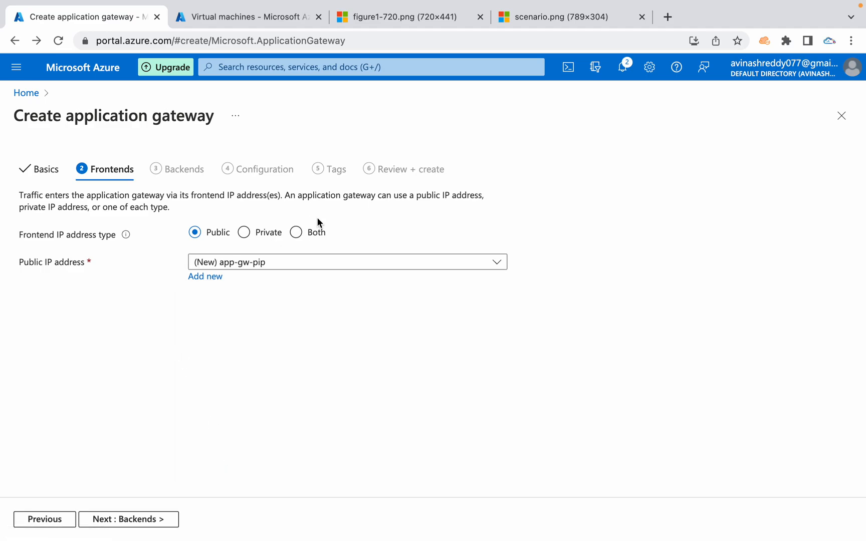
Check the SKU and assignment settings of app-gw-pip without changing them and continue to the backends stage
{"action": "left_click", "coordinate": [206, 278]}
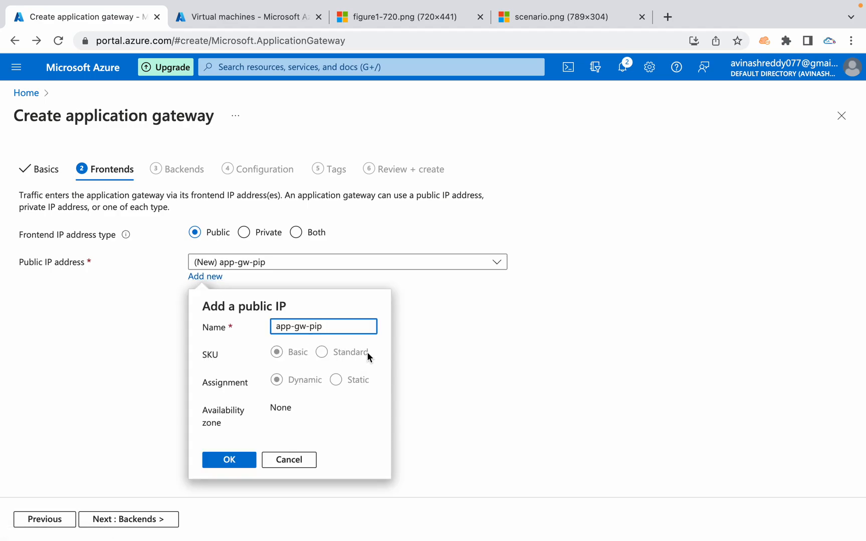
{"action": "left_click", "coordinate": [293, 458]}
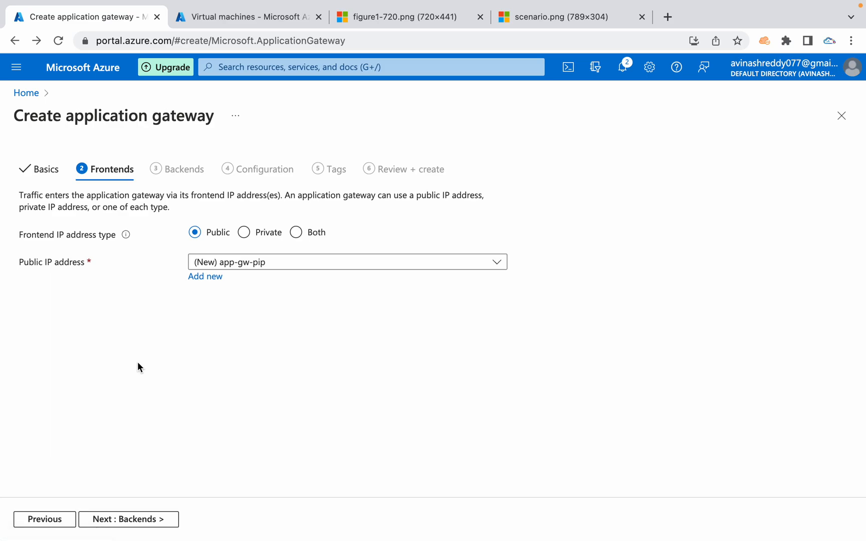
{"action": "left_click", "coordinate": [133, 520]}
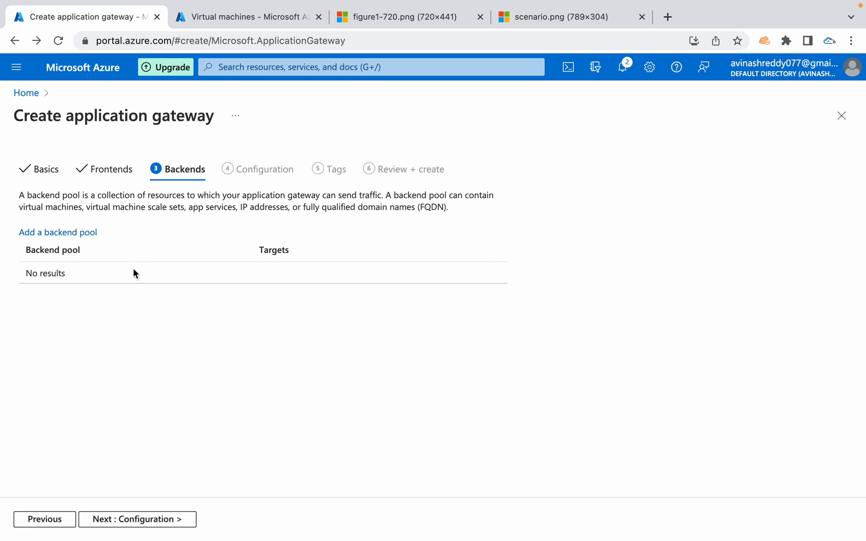
Start a new backend pool named blue-pool, consulting the diagram of the orange and blue routes
{"action": "left_click", "coordinate": [71, 233]}
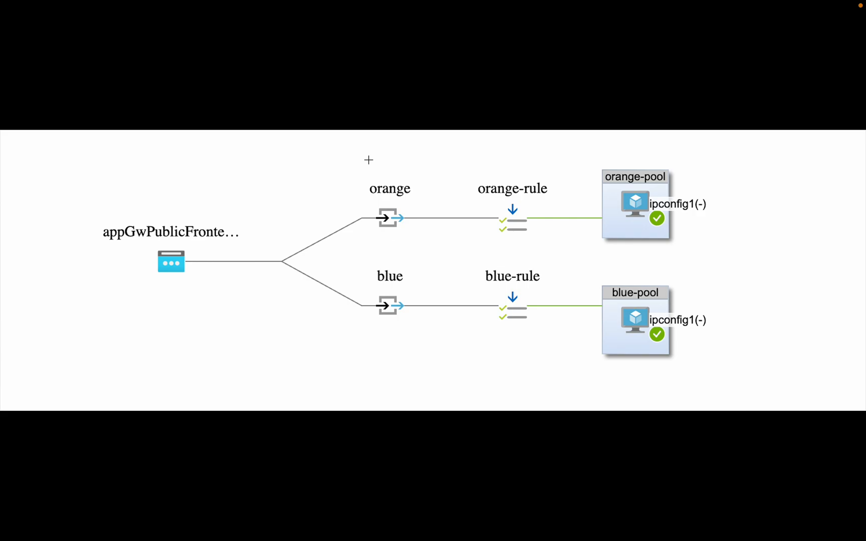
{"action": "left_click_drag", "start_coordinate": [351, 166], "coordinate": [704, 241]}
{"action": "left_click_drag", "start_coordinate": [360, 259], "coordinate": [759, 372]}
{"action": "left_click_drag", "start_coordinate": [253, 200], "coordinate": [89, 303]}
{"action": "key", "text": "ctrl+Right"}
{"action": "type", "text": "blue-pool"}
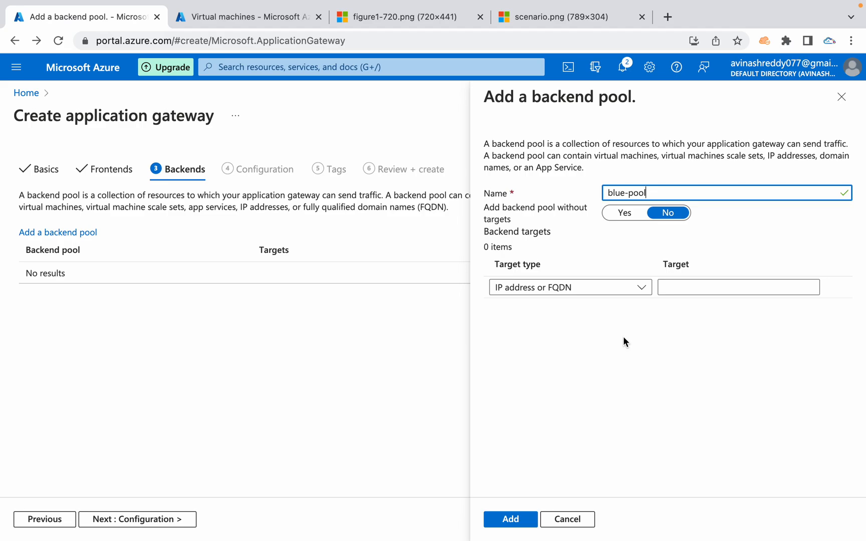
Keep targets enabled for blue-pool and set its backend target to the virtual machine interface vm1856 (10.0.0.4)
{"action": "left_click", "coordinate": [593, 290]}
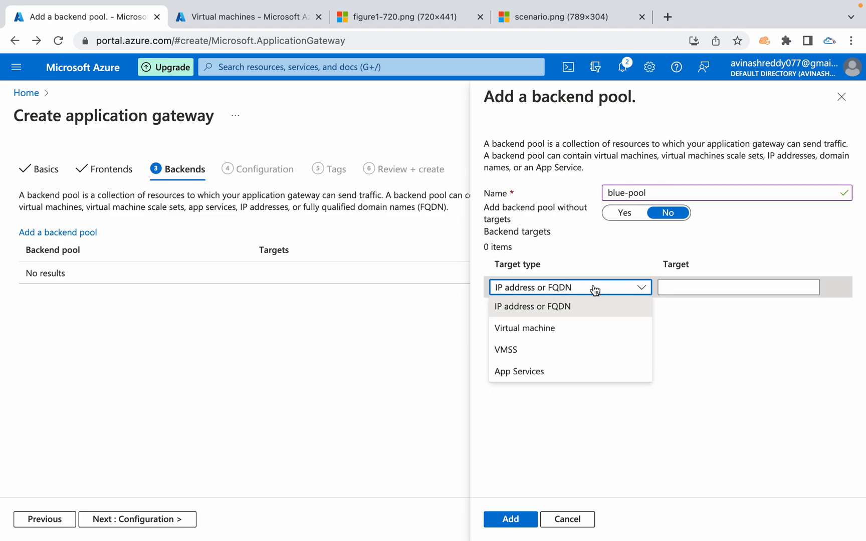
{"action": "left_click", "coordinate": [556, 336]}
{"action": "left_click", "coordinate": [673, 291]}
{"action": "left_click", "coordinate": [561, 392]}
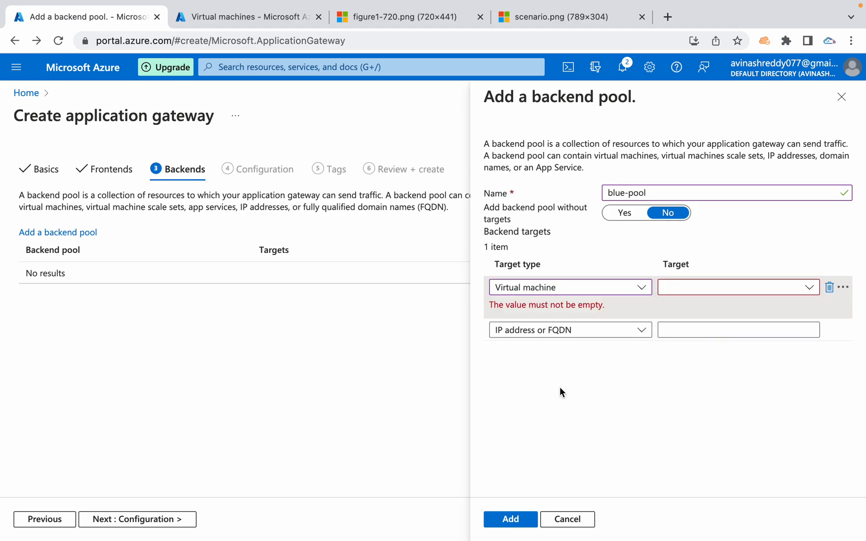
{"action": "left_click", "coordinate": [622, 215]}
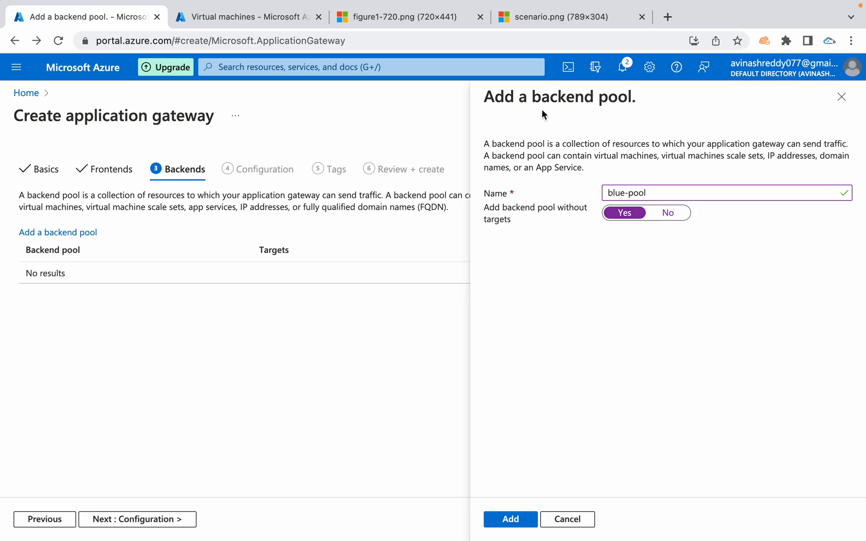
{"action": "left_click", "coordinate": [670, 213]}
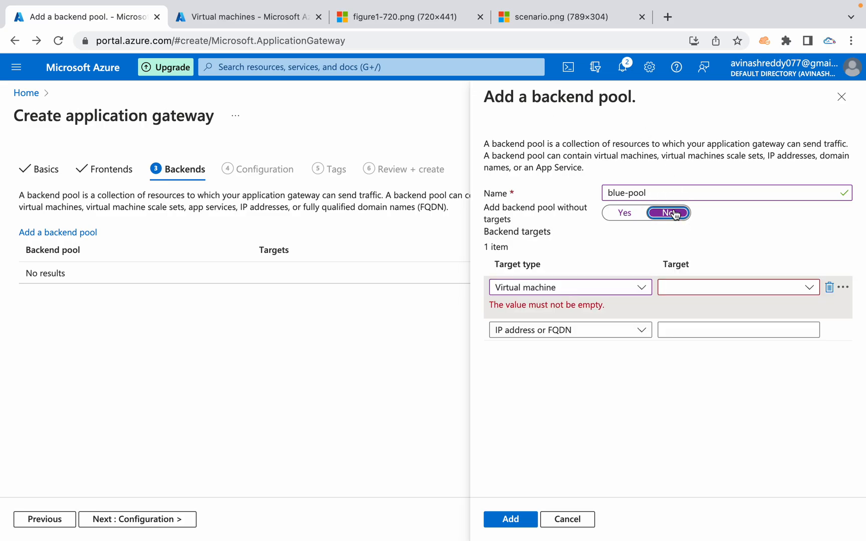
{"action": "left_click", "coordinate": [611, 293]}
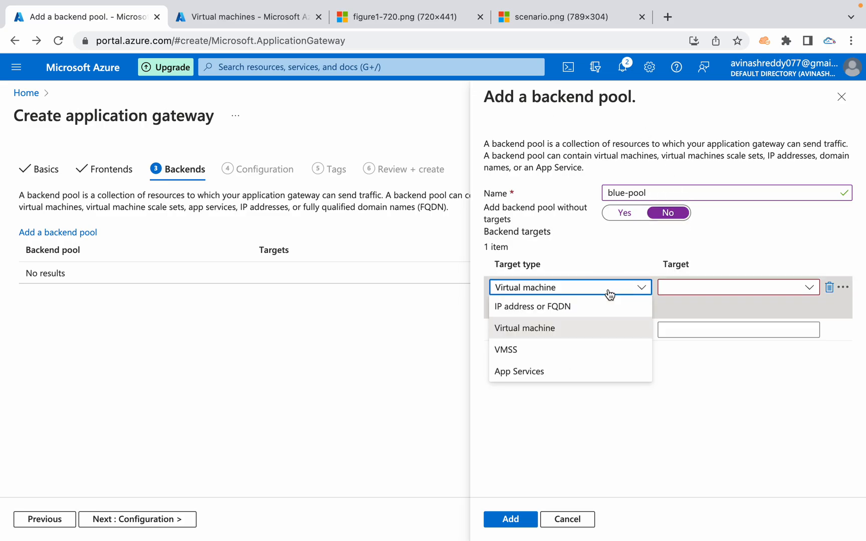
{"action": "left_click", "coordinate": [561, 329]}
{"action": "left_click", "coordinate": [717, 292]}
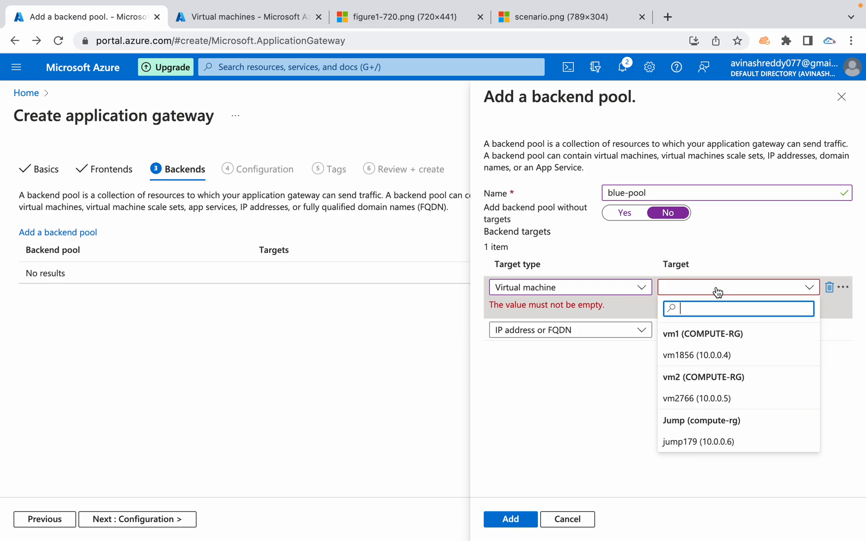
{"action": "left_click", "coordinate": [685, 355]}
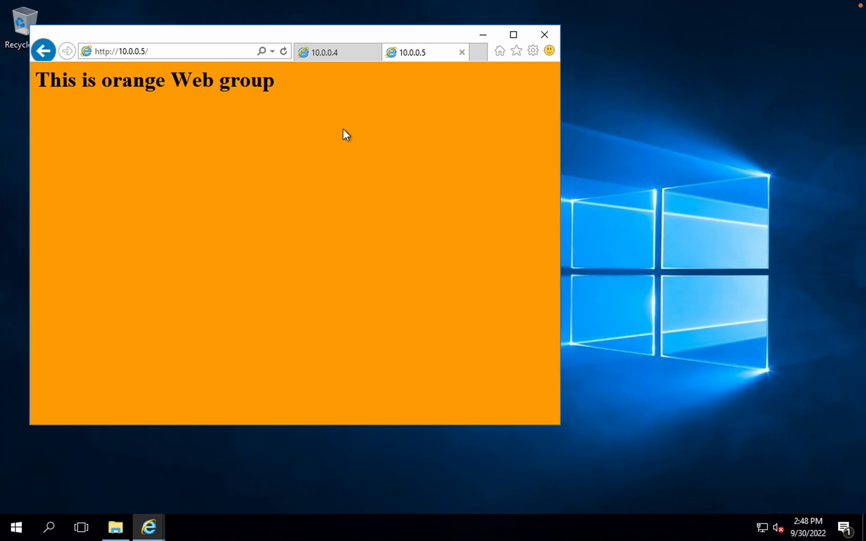
Check the web page served at 10.0.0.4 in the remote desktop browser and add blue-pool to the gateway
{"action": "left_click", "coordinate": [323, 52]}
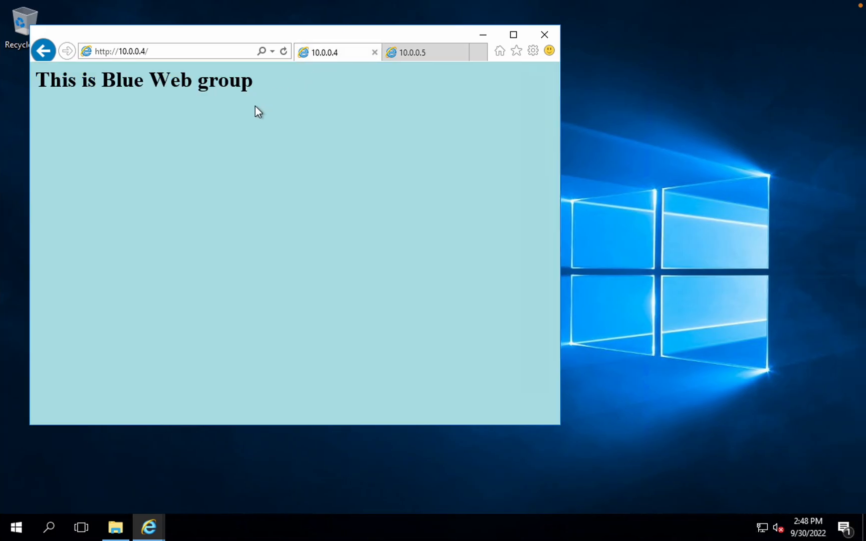
{"action": "triple_click", "coordinate": [239, 83]}
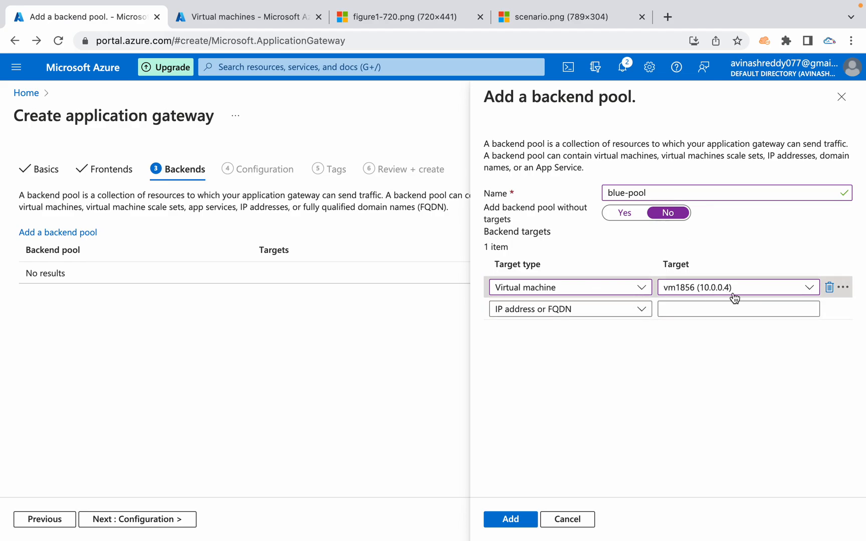
{"action": "left_click", "coordinate": [508, 518]}
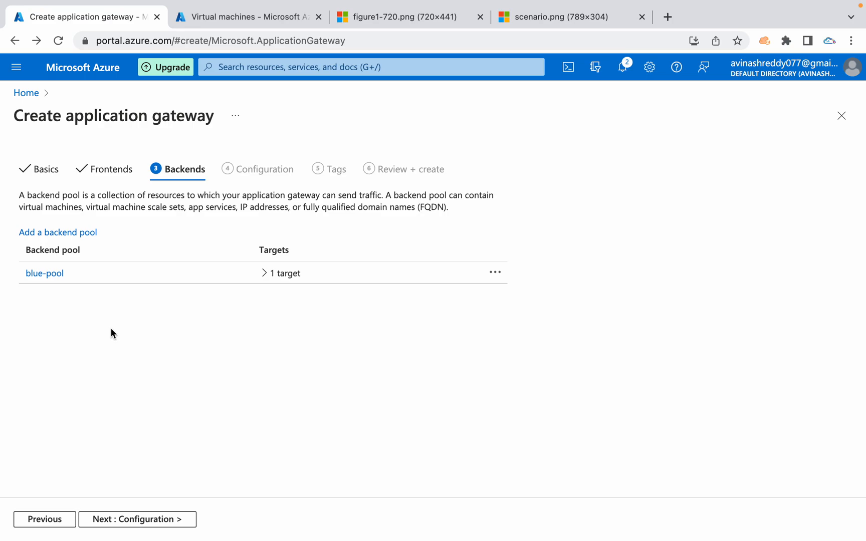
Start another backend pool named orange-pool and set its target type to Virtual machine
{"action": "left_click", "coordinate": [65, 233]}
{"action": "type", "text": "or"}
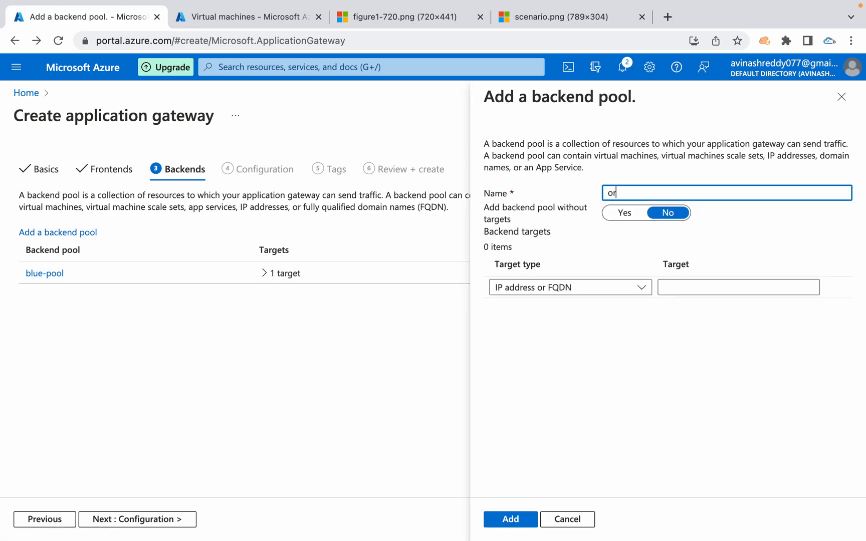
{"action": "type", "text": "ange-pool"}
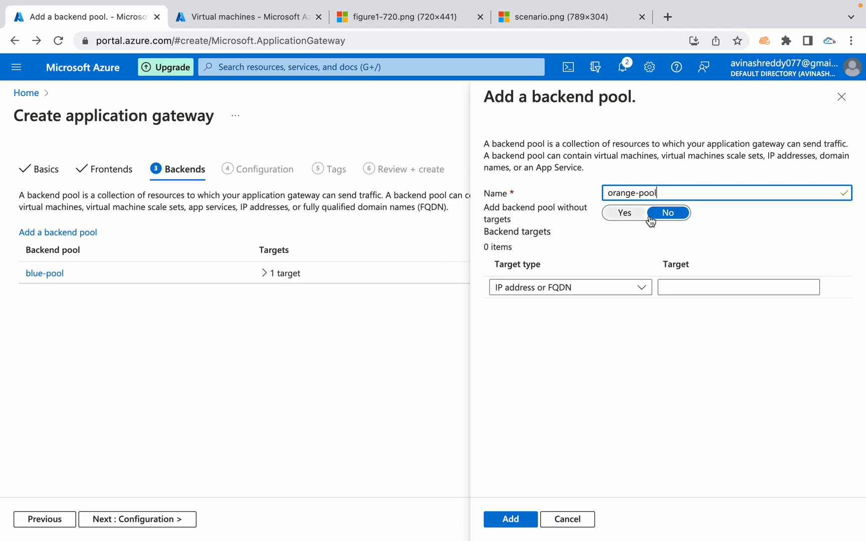
{"action": "left_click", "coordinate": [589, 294]}
{"action": "left_click", "coordinate": [556, 327]}
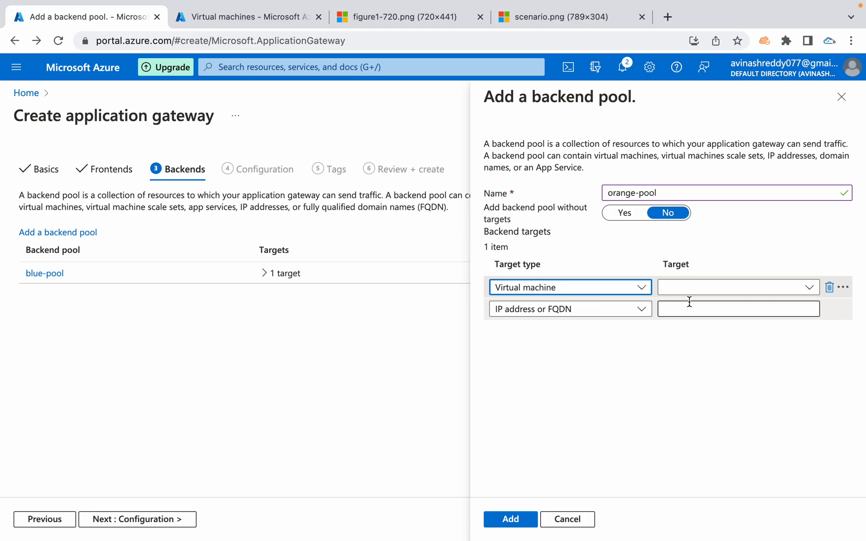
Try IP address or FQDN as orange-pool's target type and restore Virtual machine
{"action": "left_click", "coordinate": [603, 296]}
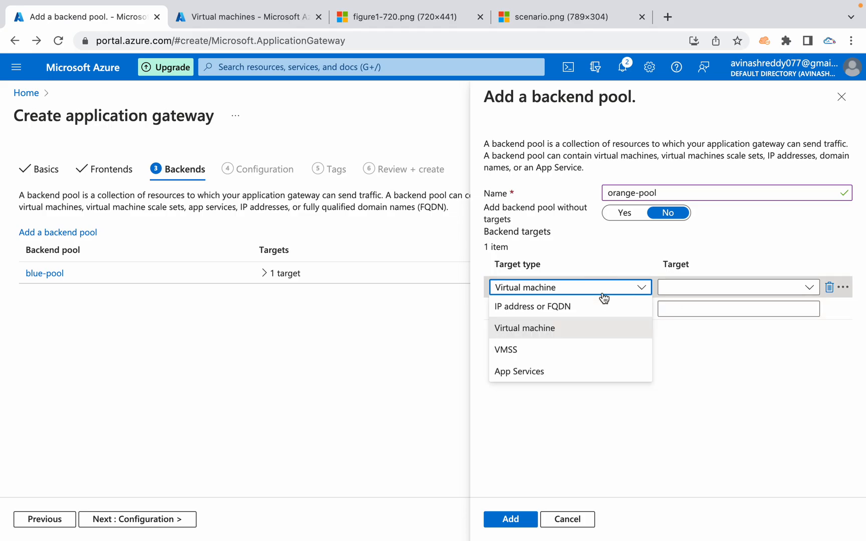
{"action": "left_click", "coordinate": [526, 306]}
{"action": "left_click", "coordinate": [677, 284]}
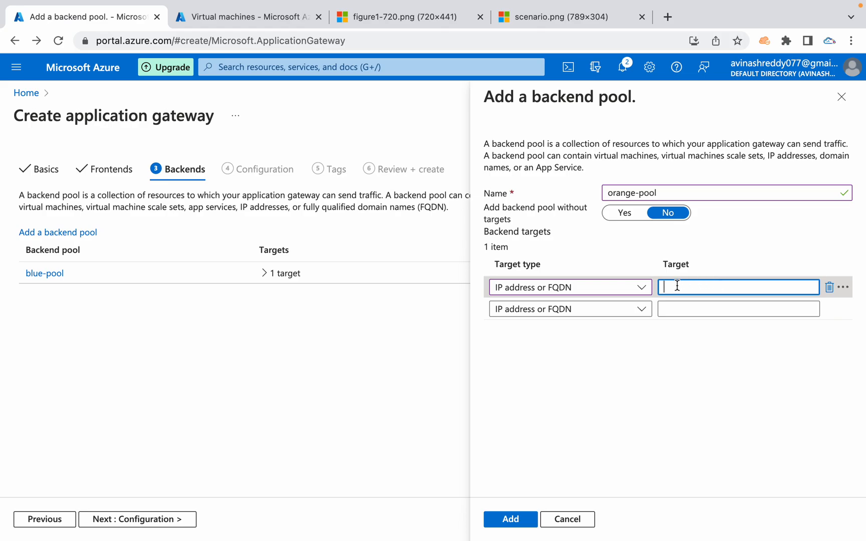
{"action": "left_click", "coordinate": [644, 292]}
{"action": "left_click", "coordinate": [553, 335]}
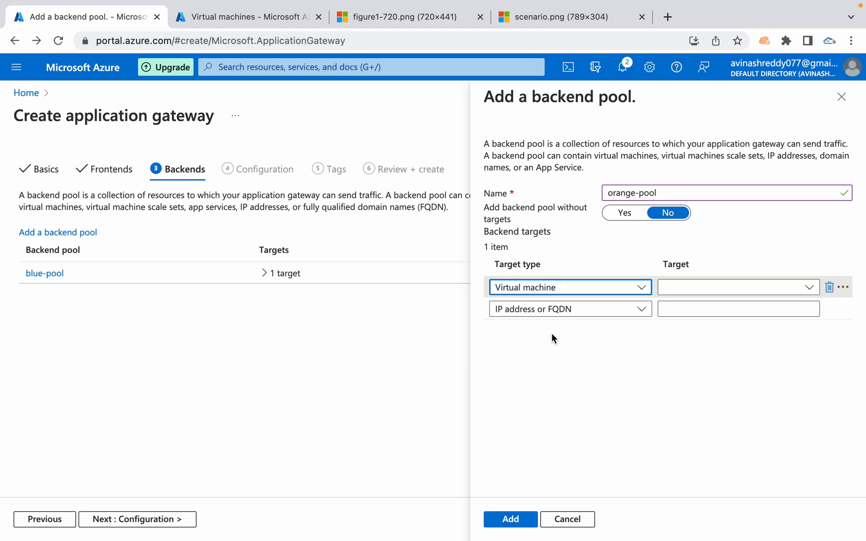
Choose vm2766 (10.0.0.5) as orange-pool's target and add the pool after checking the web page served at 10.0.0.5
{"action": "left_click", "coordinate": [702, 288]}
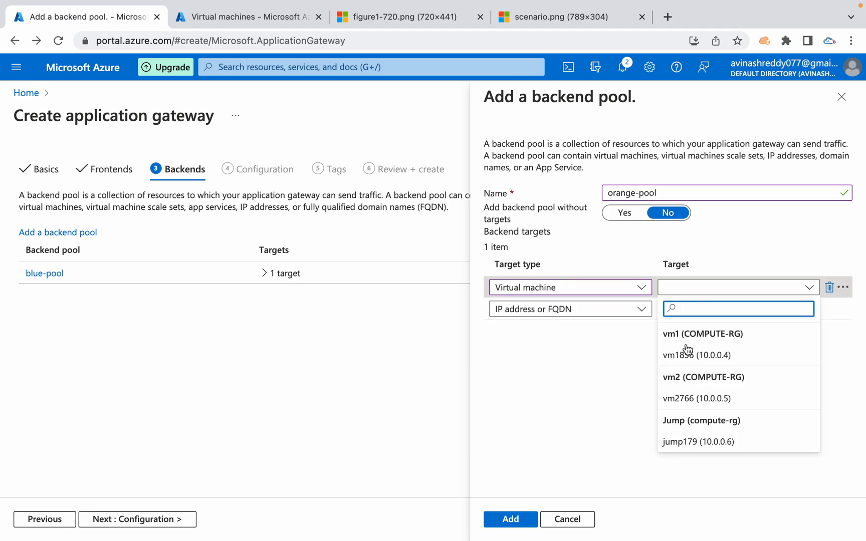
{"action": "left_click", "coordinate": [688, 398]}
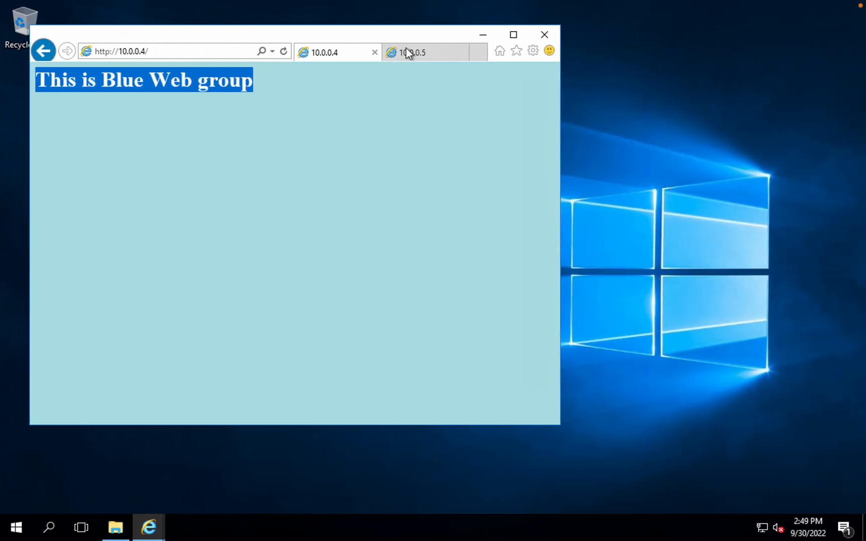
{"action": "left_click", "coordinate": [407, 52]}
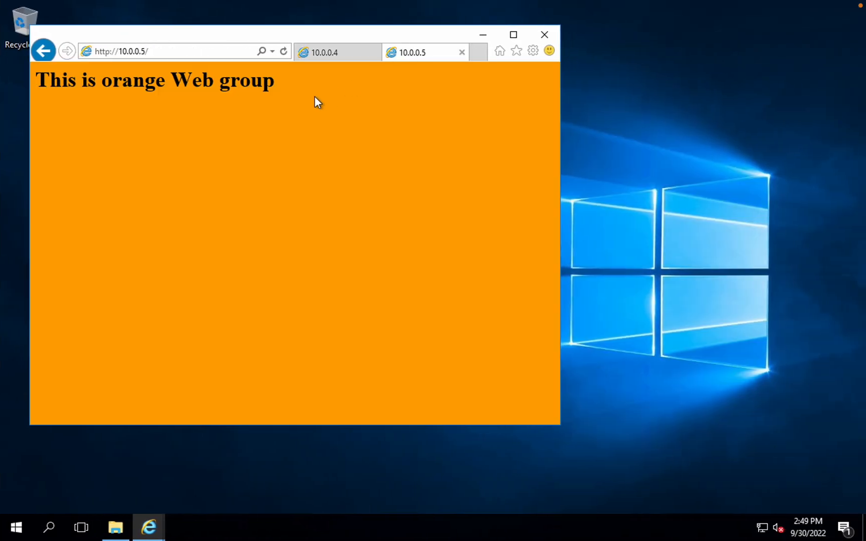
{"action": "key", "text": "ctrl+Left"}
{"action": "left_click", "coordinate": [502, 517]}
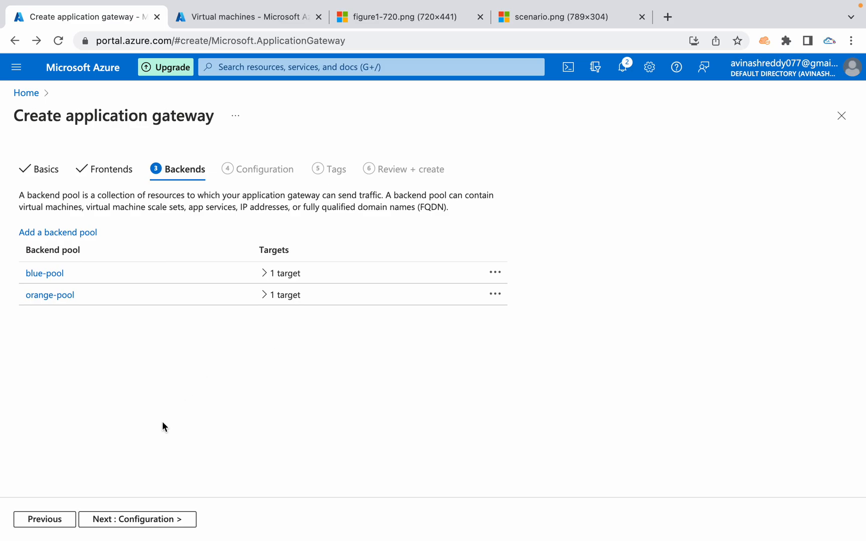
Proceed to the gateway's configuration stage and start a routing rule named blue-rule
{"action": "left_click", "coordinate": [151, 521]}
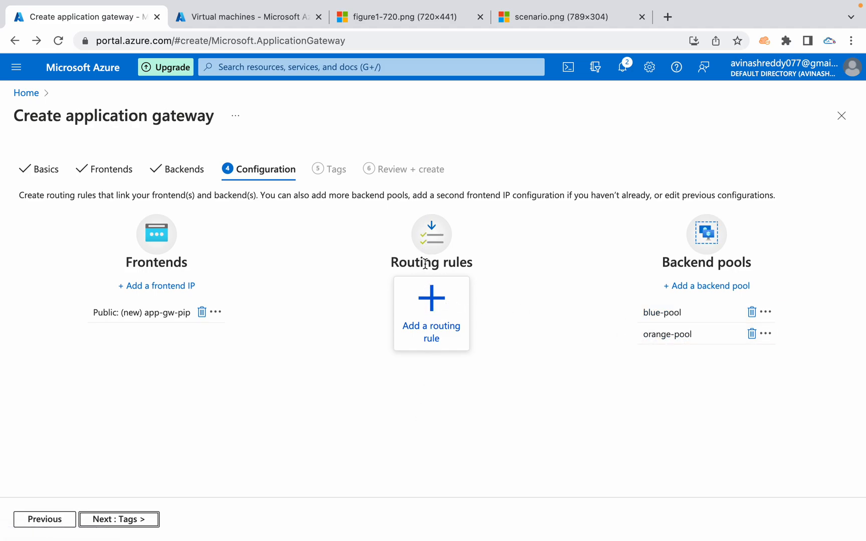
{"action": "left_click", "coordinate": [429, 302]}
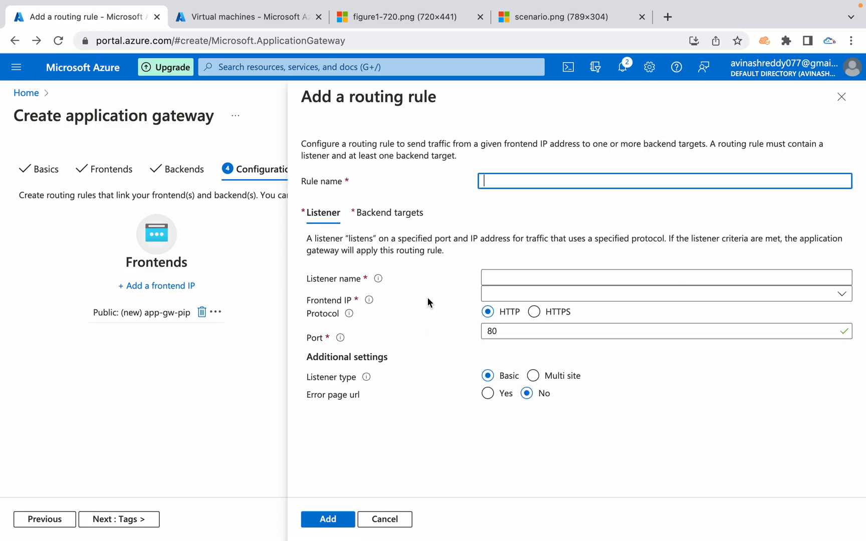
{"action": "type", "text": "blue-"}
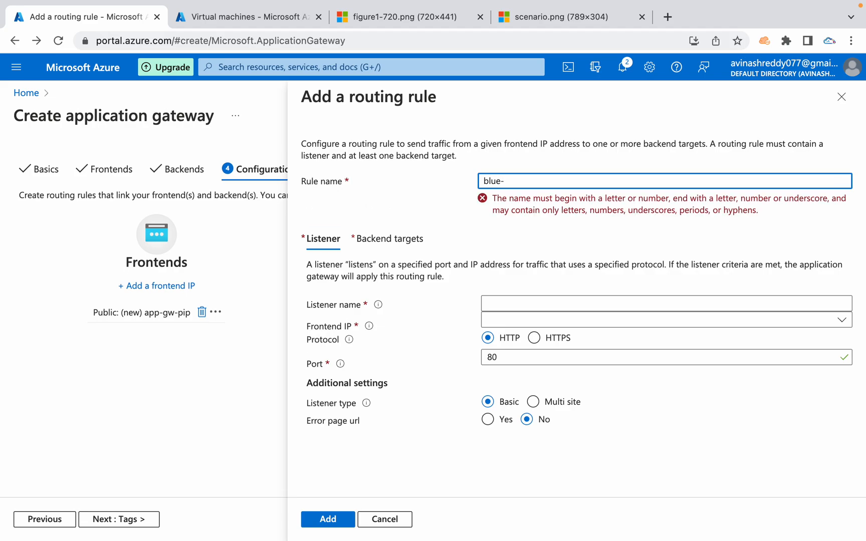
{"action": "type", "text": "rule"}
Name blue-rule's listener blue-listerner and set its frontend IP to Public, keeping HTTP on port 80
{"action": "left_click", "coordinate": [519, 277]}
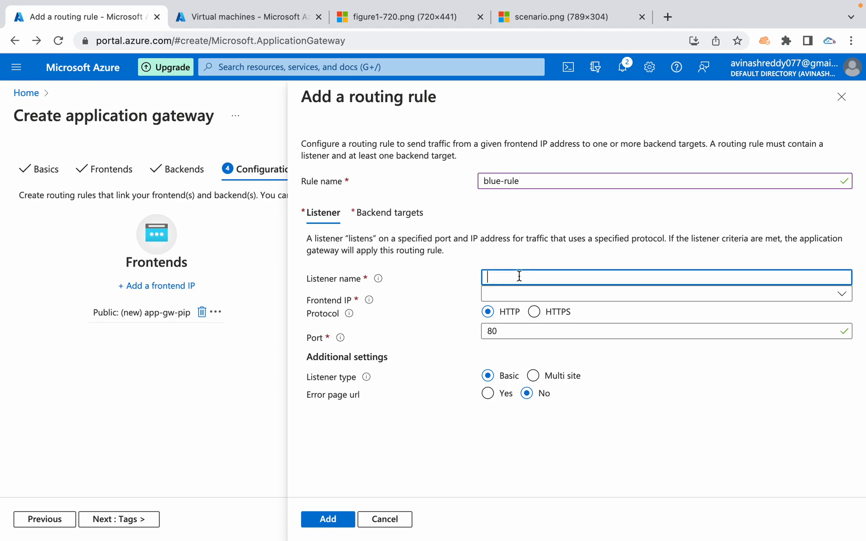
{"action": "type", "text": "blue-listener"}
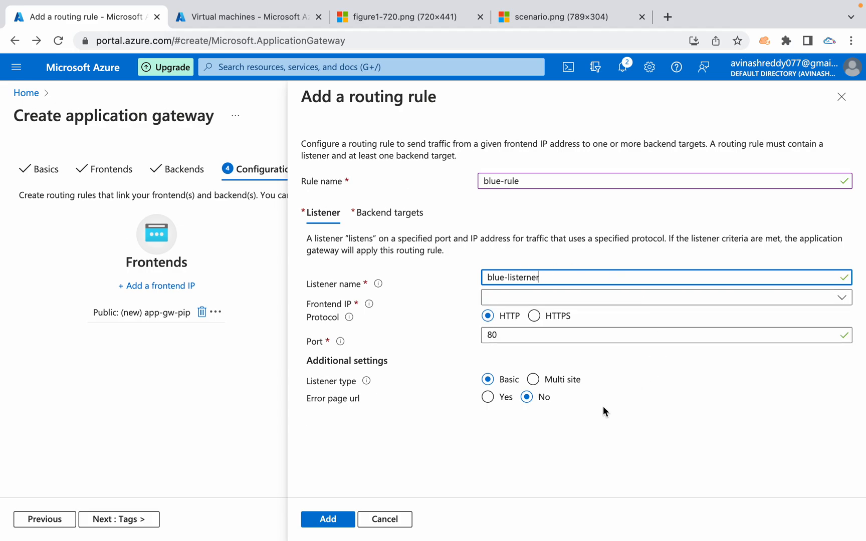
{"action": "left_click", "coordinate": [533, 299]}
{"action": "left_click", "coordinate": [512, 317]}
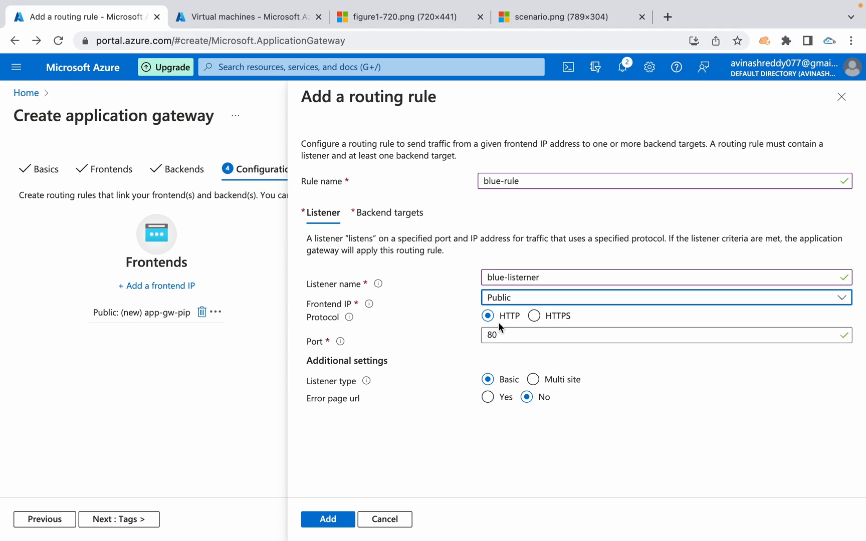
{"action": "left_click", "coordinate": [501, 332]}
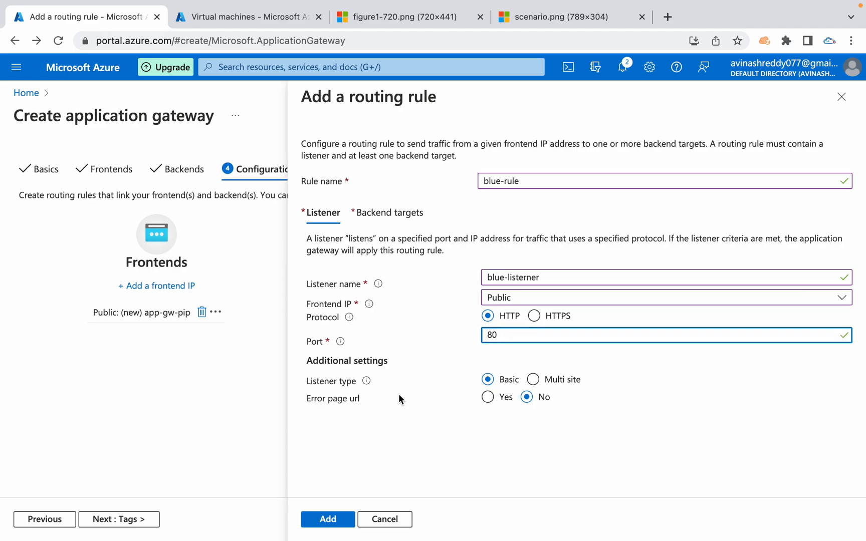
Recheck blue-rule's listener fields and choose blue-pool as the rule's backend target
{"action": "left_click", "coordinate": [377, 215]}
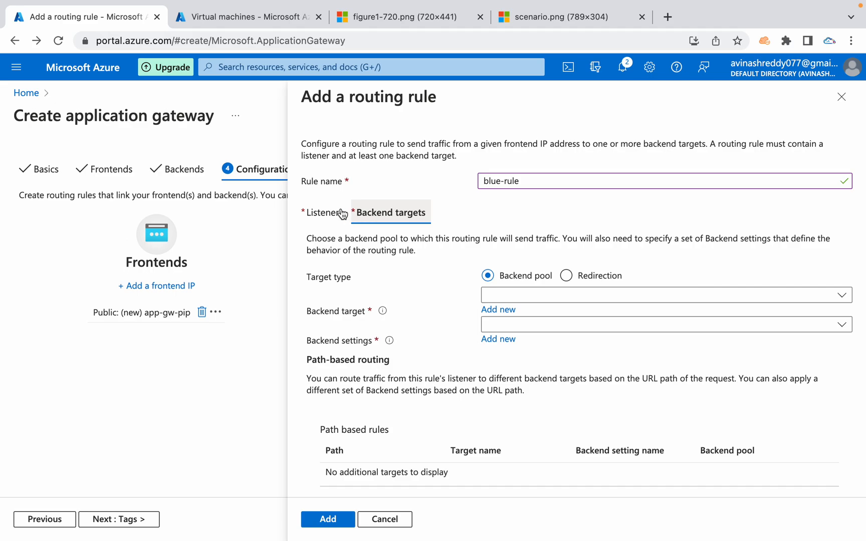
{"action": "left_click", "coordinate": [324, 214]}
{"action": "left_click", "coordinate": [557, 277]}
{"action": "left_click", "coordinate": [543, 298]}
{"action": "left_click", "coordinate": [544, 299]}
{"action": "left_click", "coordinate": [514, 331]}
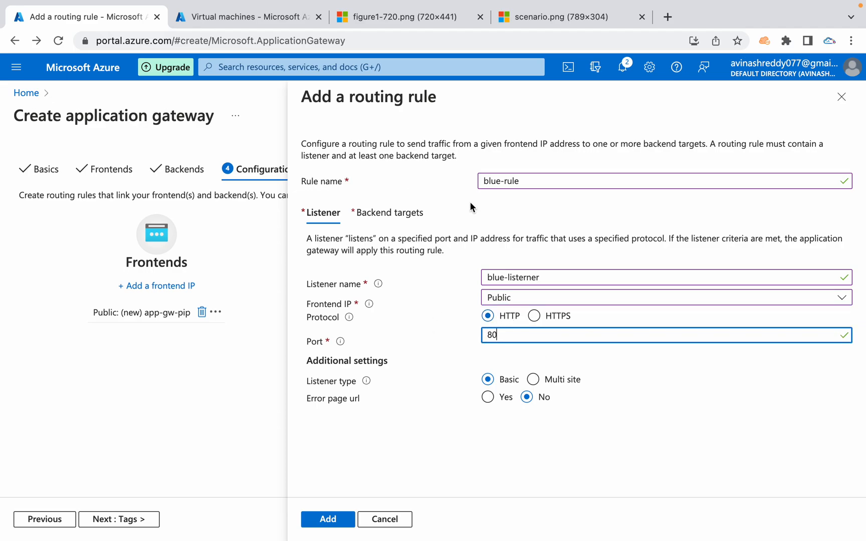
{"action": "left_click", "coordinate": [410, 212]}
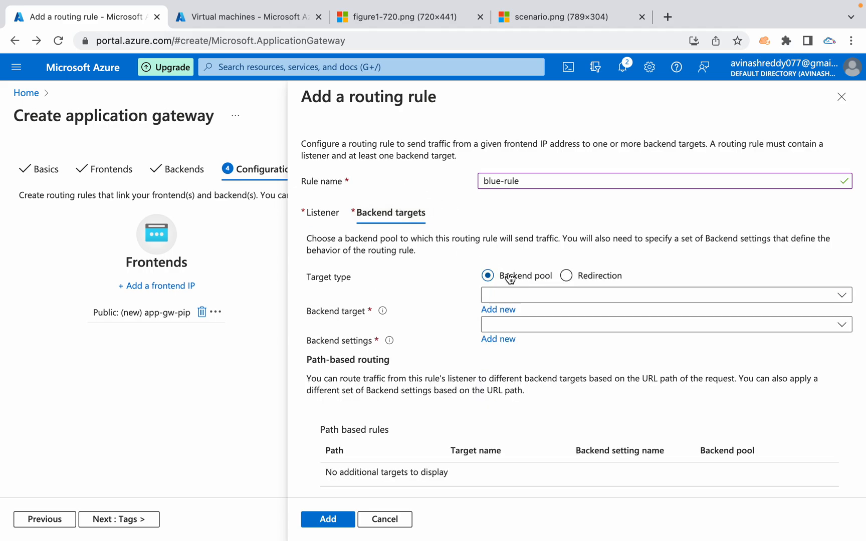
{"action": "left_click", "coordinate": [519, 295]}
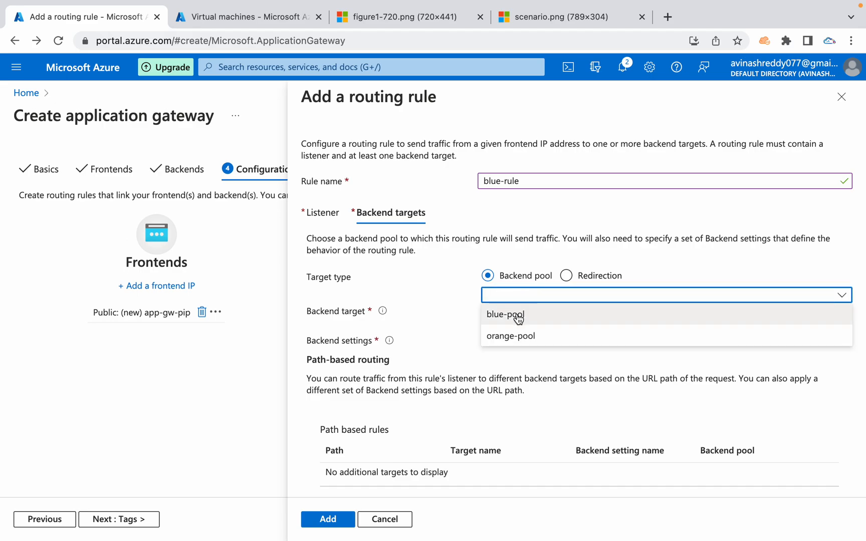
{"action": "left_click", "coordinate": [517, 315]}
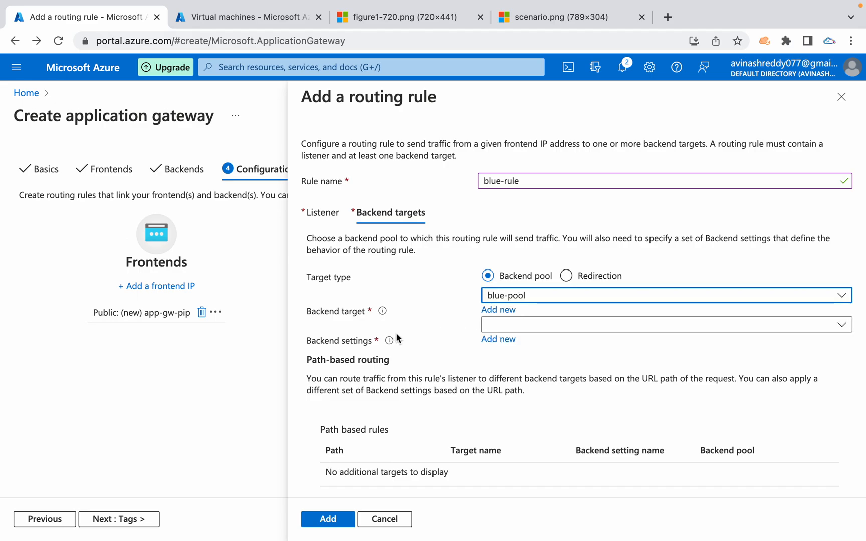
Add new backend settings named default-pool-settings to blue-rule, keeping HTTP on port 80
{"action": "left_click", "coordinate": [528, 325]}
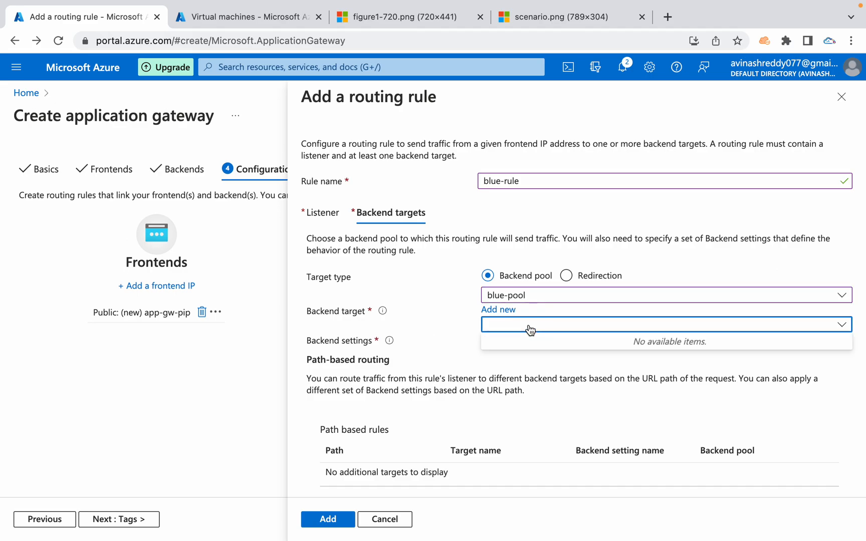
{"action": "left_click", "coordinate": [442, 343]}
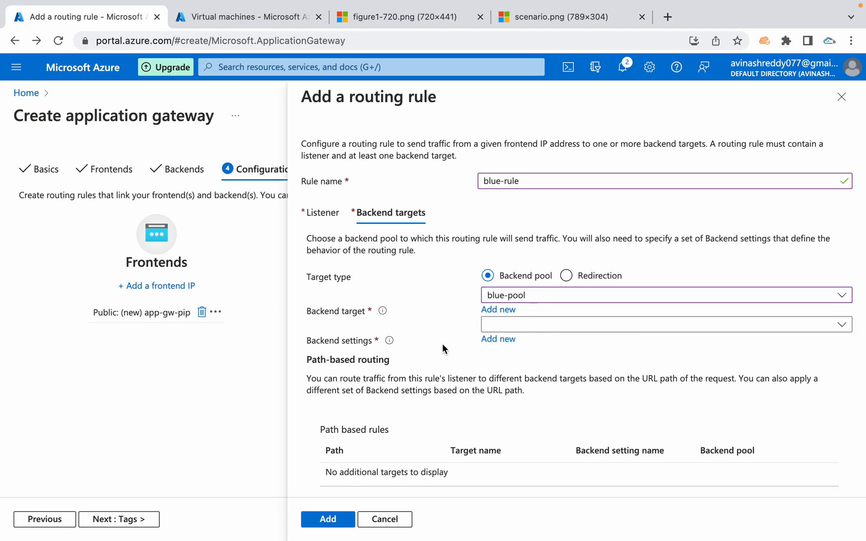
{"action": "left_click", "coordinate": [486, 339]}
{"action": "left_click", "coordinate": [527, 173]}
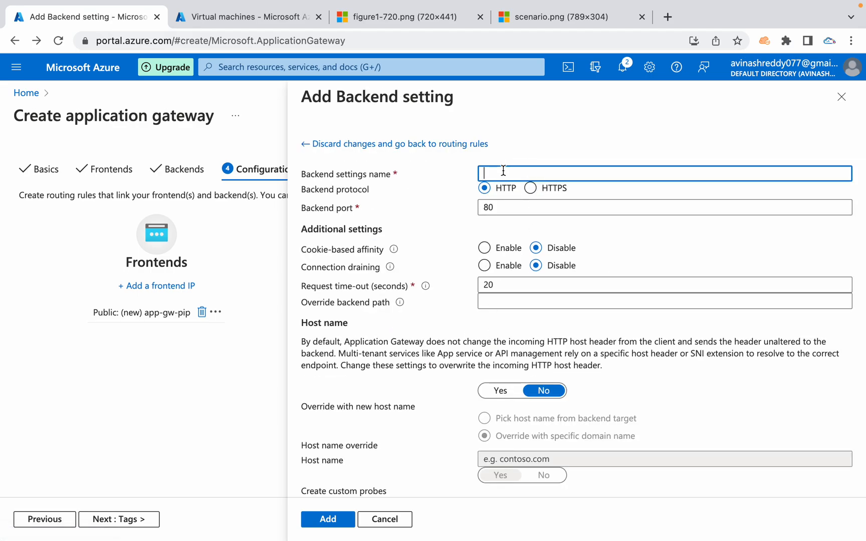
{"action": "type", "text": "default-pool-settings"}
{"action": "left_click", "coordinate": [504, 213]}
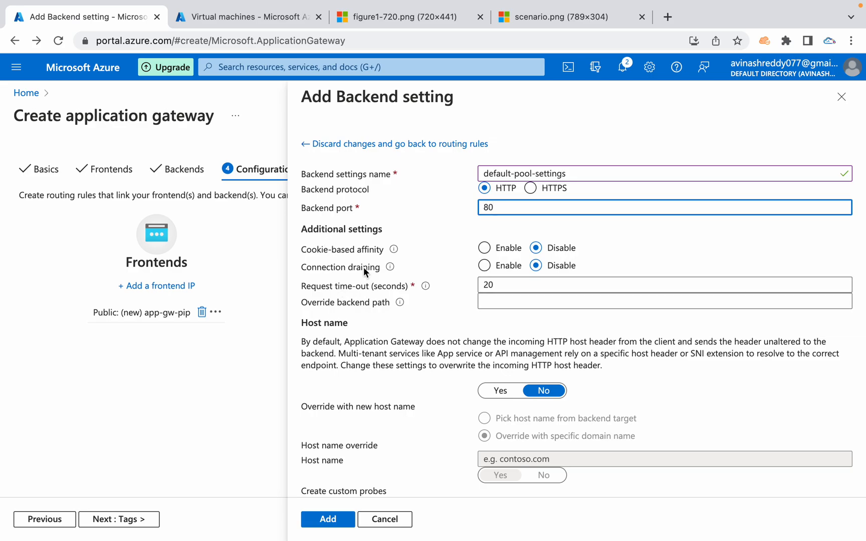
{"action": "scroll", "coordinate": [387, 371], "scroll_direction": "down", "scroll_amount": 1}
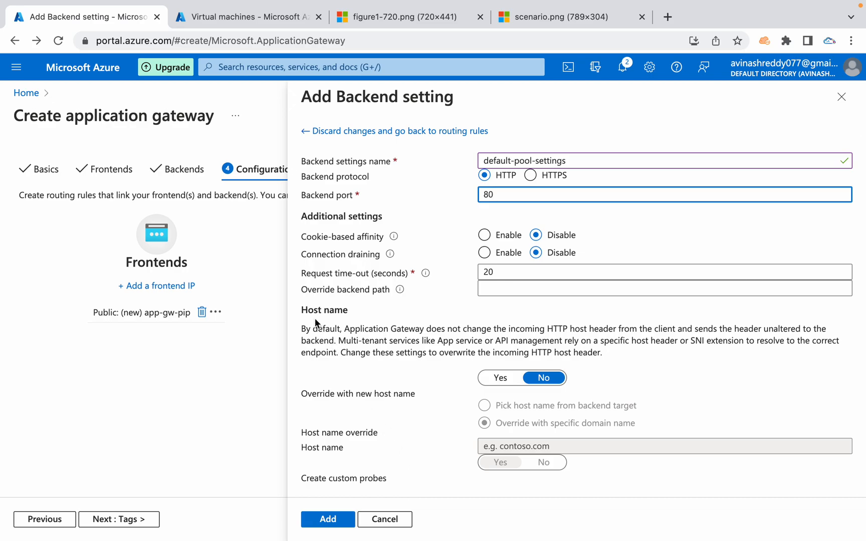
{"action": "left_click", "coordinate": [327, 520]}
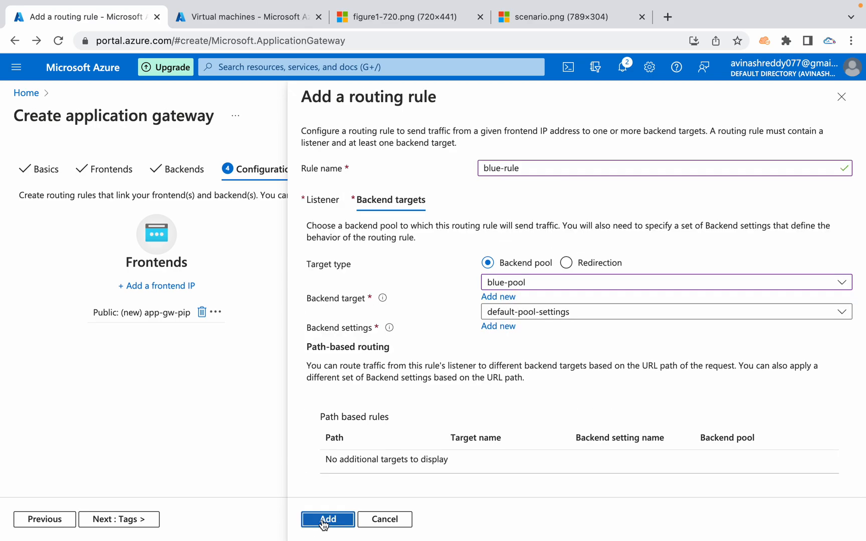
Add blue-rule to the gateway after reviewing its path-based routing section, and consult the routing diagram in figure1-720.png
{"action": "scroll", "coordinate": [427, 325], "scroll_direction": "down", "scroll_amount": 1}
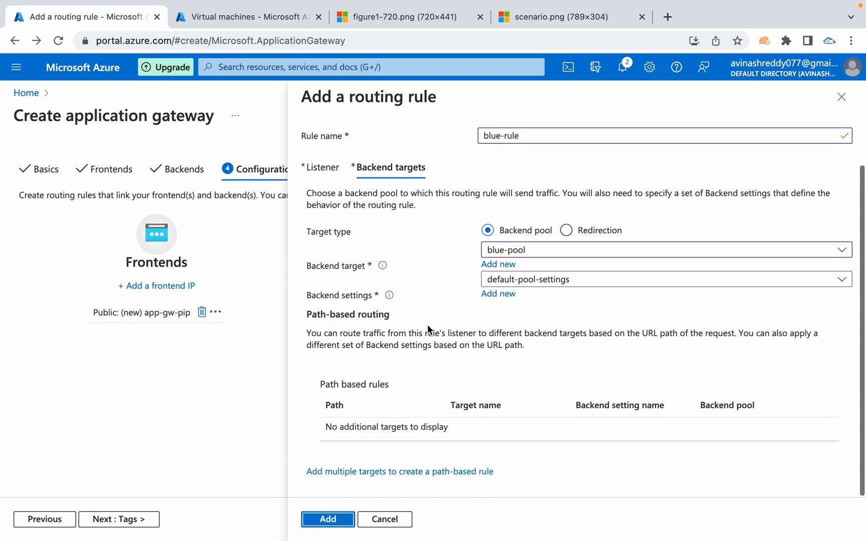
{"action": "left_click_drag", "start_coordinate": [306, 315], "coordinate": [459, 427]}
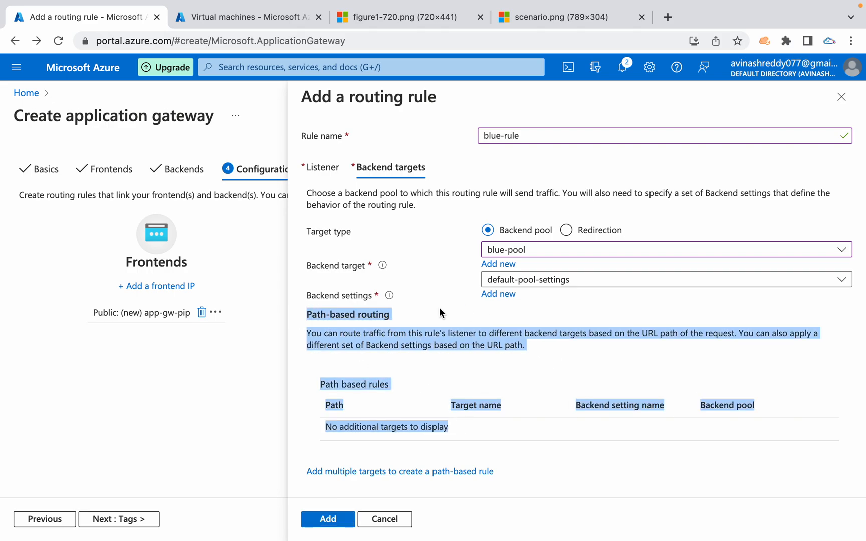
{"action": "left_click", "coordinate": [334, 519]}
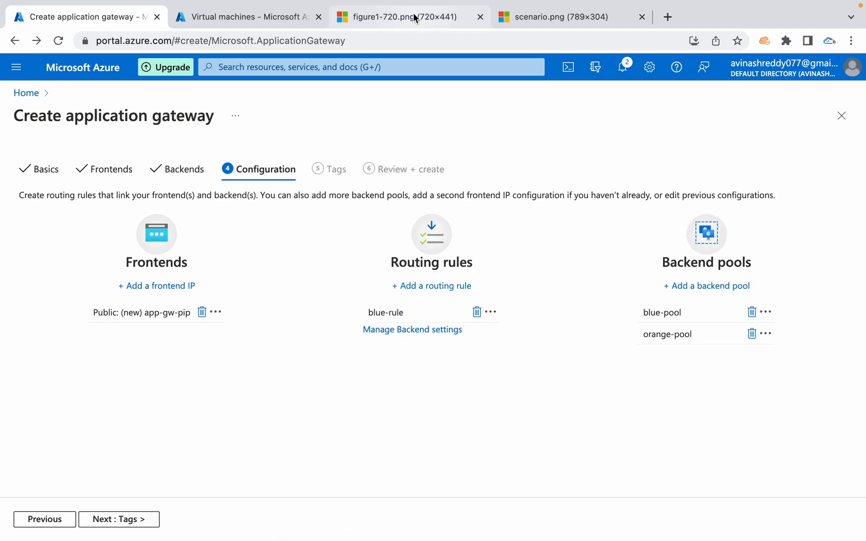
{"action": "left_click", "coordinate": [414, 18]}
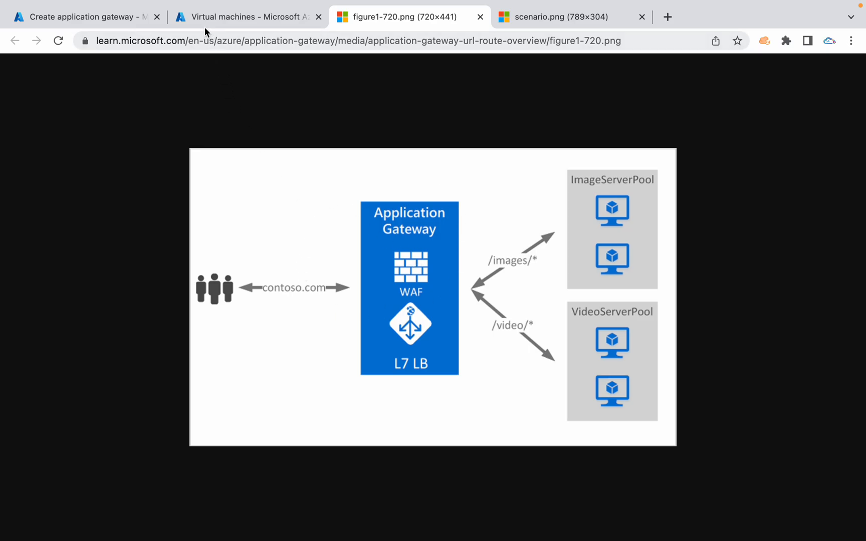
{"action": "left_click", "coordinate": [110, 20]}
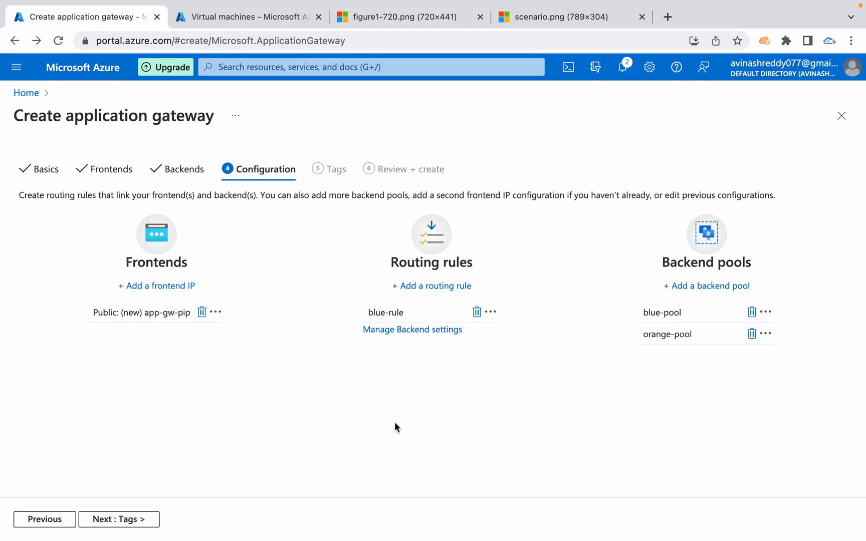
{"action": "left_click", "coordinate": [455, 285]}
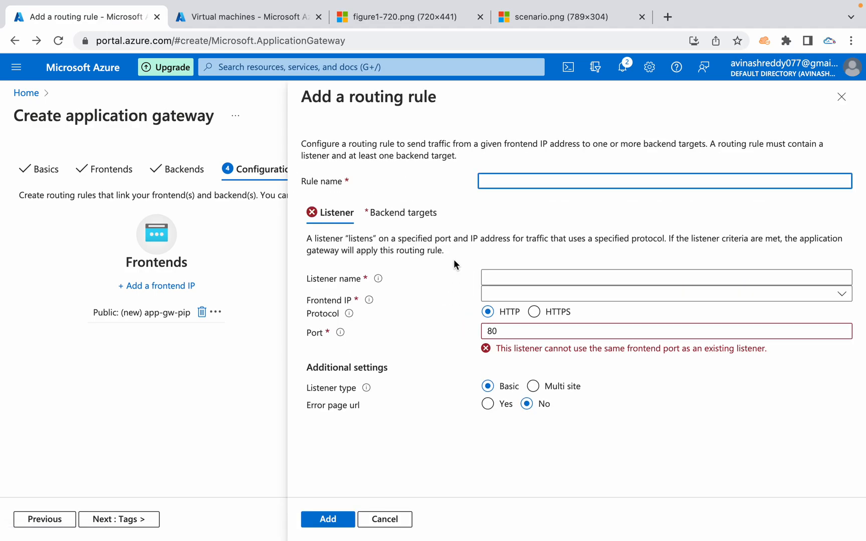
{"action": "left_click", "coordinate": [502, 183]}
{"action": "left_click", "coordinate": [382, 520]}
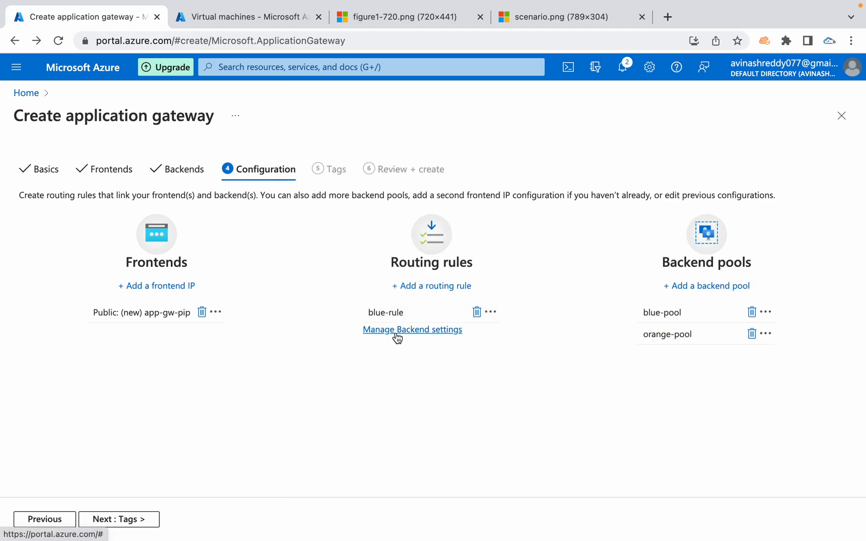
Start a routing rule named orange-rule with a listener named orange-listerner on the Public frontend IP
{"action": "left_click", "coordinate": [429, 286]}
{"action": "type", "text": "orange-rule"}
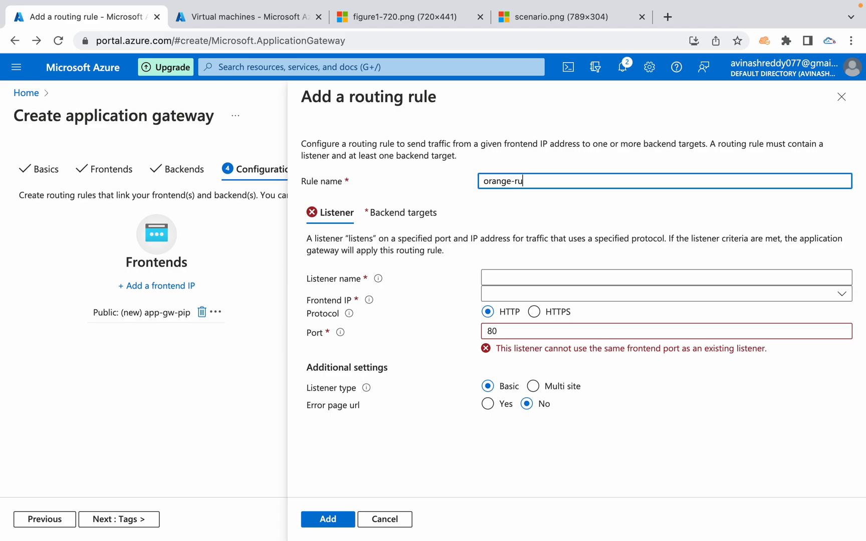
{"action": "left_click", "coordinate": [565, 273]}
{"action": "type", "text": "orange-listerner"}
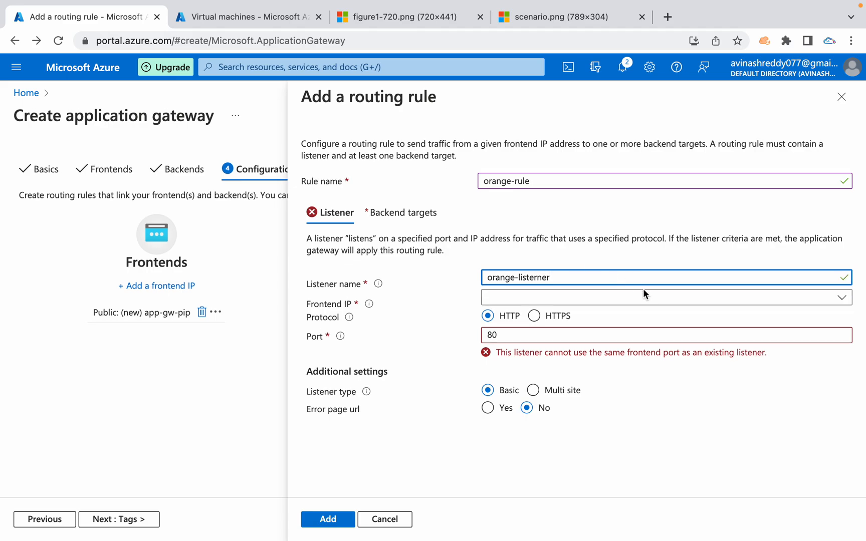
{"action": "left_click", "coordinate": [586, 296]}
{"action": "left_click", "coordinate": [551, 319]}
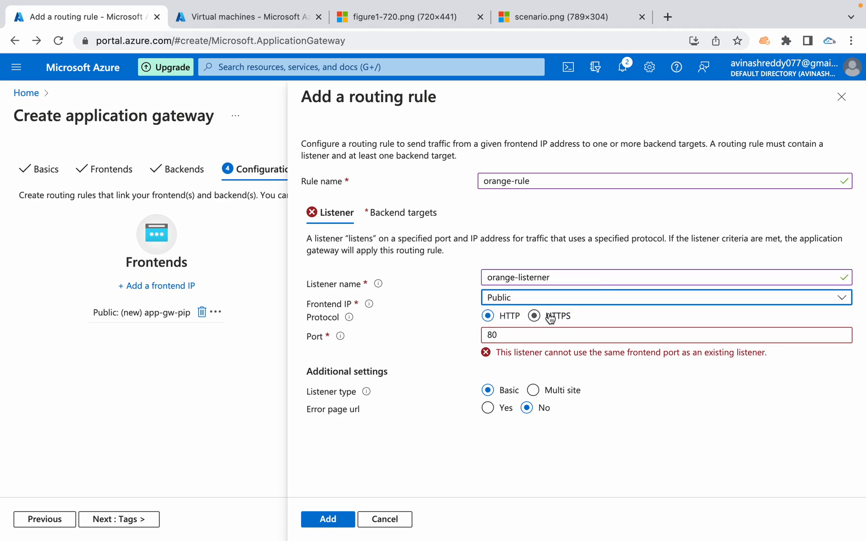
Set orange-listerner's port to 8080
{"action": "left_click", "coordinate": [508, 332]}
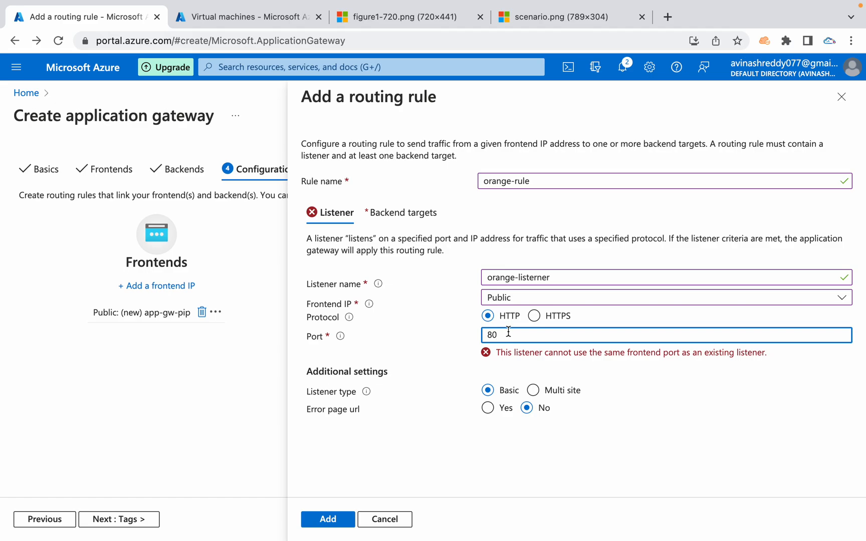
{"action": "type", "text": "80"}
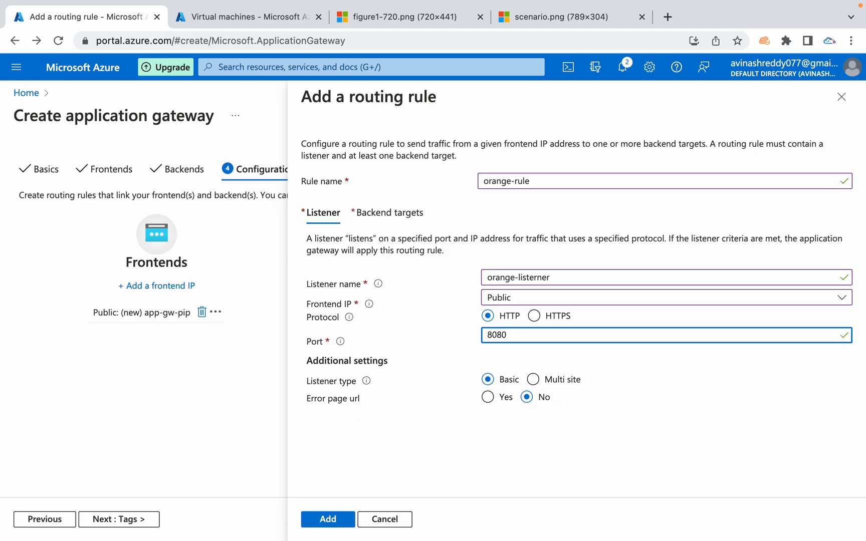
{"action": "key", "text": "BackSpace"}
{"action": "key", "text": "BackSpace"}
{"action": "key", "text": "BackSpace"}
{"action": "type", "text": "080"}
{"action": "key", "text": "BackSpace"}
{"action": "key", "text": "BackSpace"}
{"action": "key", "text": "BackSpace"}
{"action": "type", "text": "080"}
{"action": "left_click", "coordinate": [463, 437]}
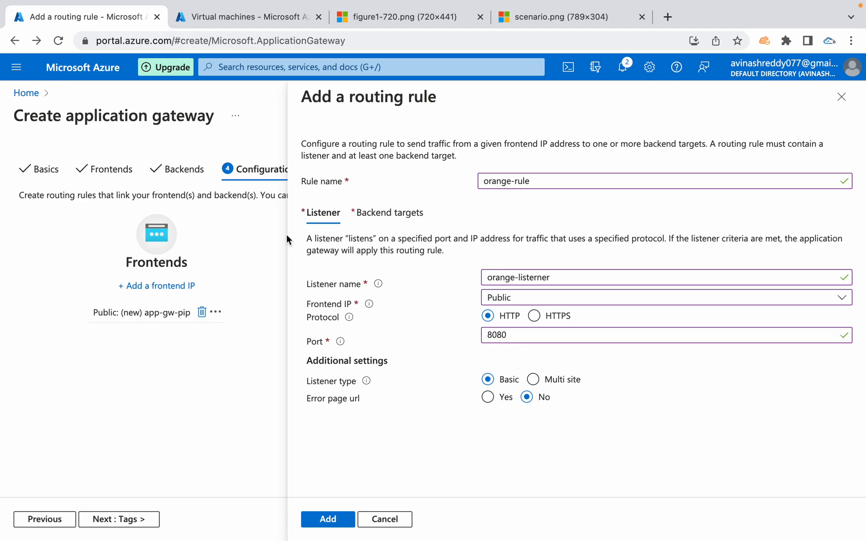
{"action": "left_click", "coordinate": [522, 336]}
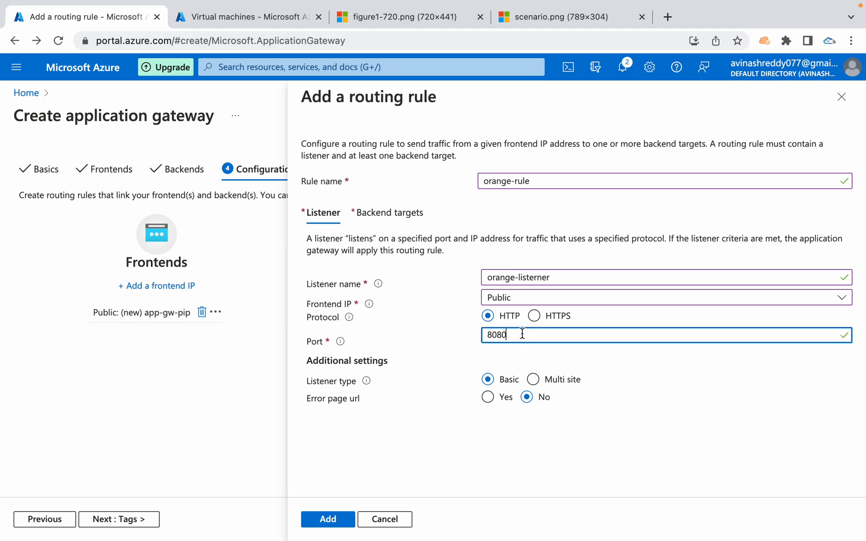
Examine the Redirection target type and its redirection type choices in orange-rule's backend targets
{"action": "left_click", "coordinate": [379, 227]}
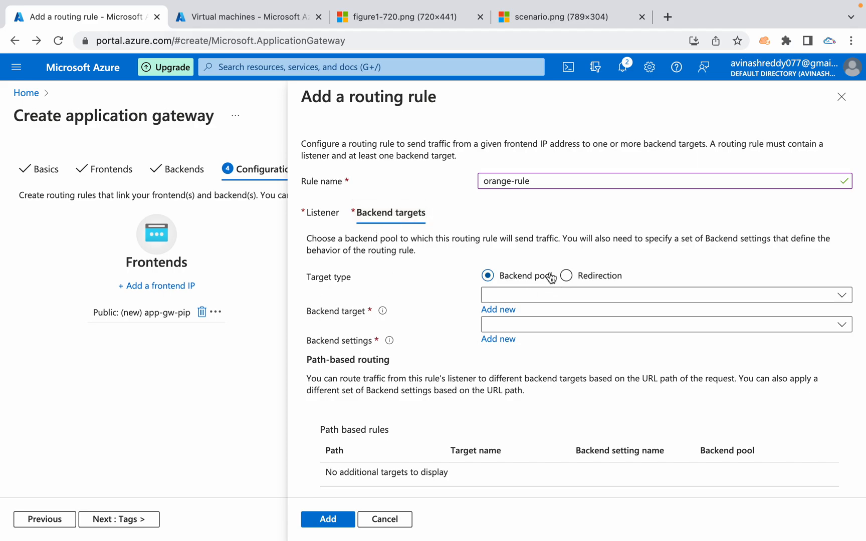
{"action": "left_click", "coordinate": [600, 279]}
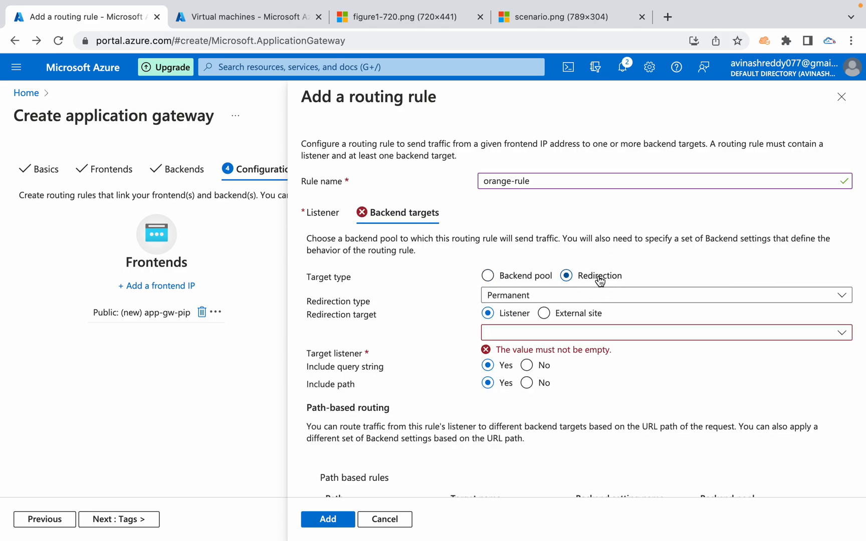
{"action": "left_click", "coordinate": [572, 294]}
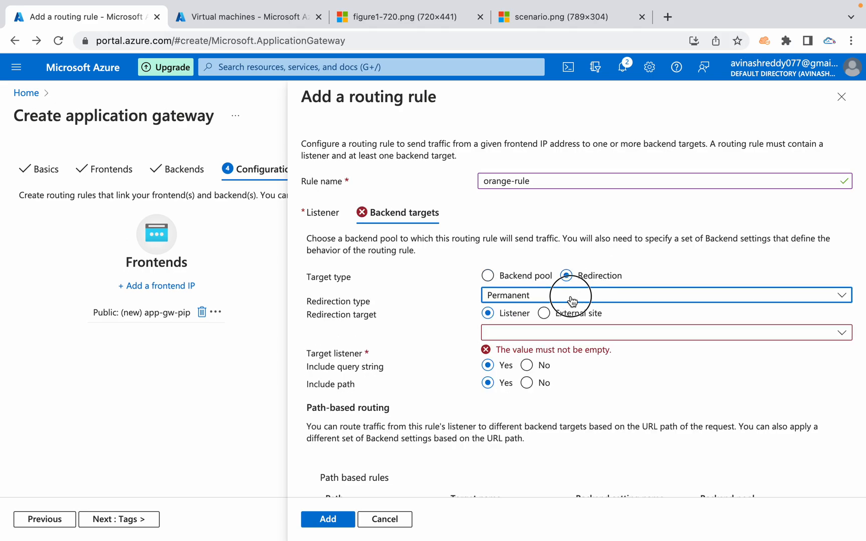
{"action": "left_click", "coordinate": [441, 307]}
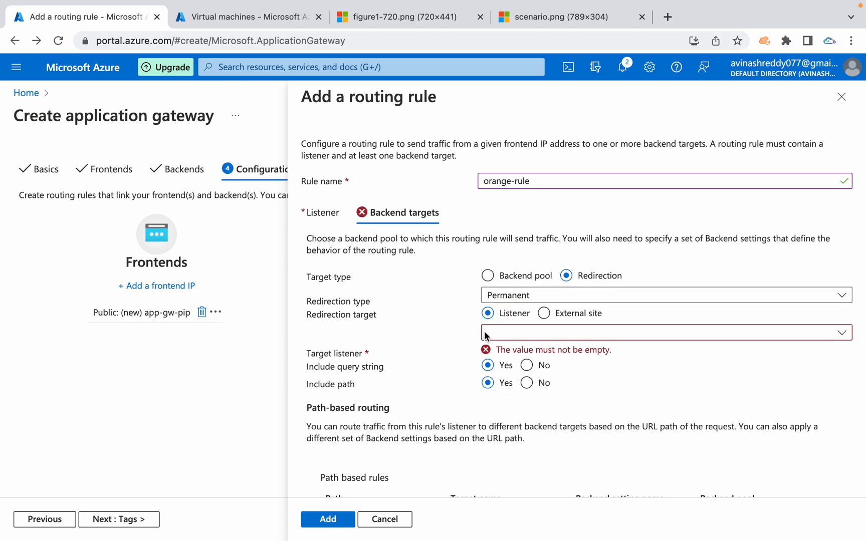
Set orange-rule's target type to Backend pool with target orange-pool and backend settings default-pool-settings, and add the rule
{"action": "left_click", "coordinate": [510, 277]}
{"action": "left_click", "coordinate": [519, 296]}
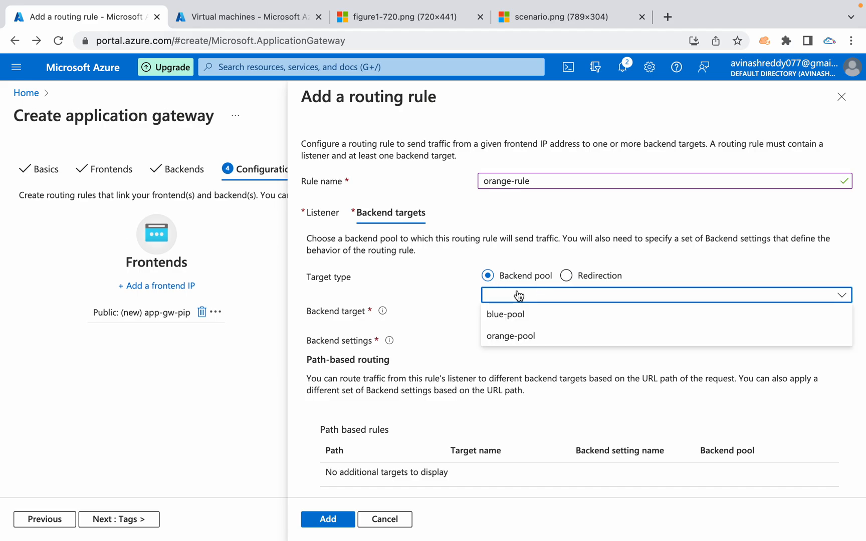
{"action": "left_click", "coordinate": [511, 336]}
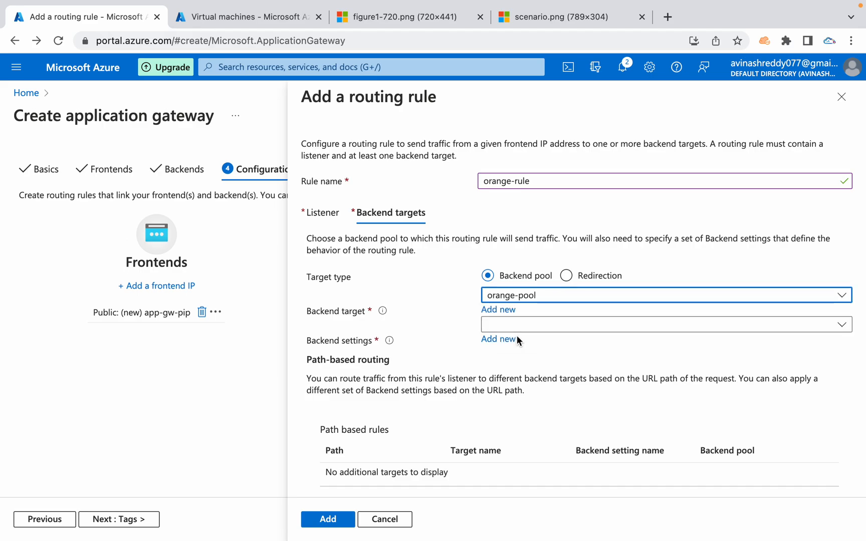
{"action": "left_click", "coordinate": [548, 324]}
{"action": "left_click", "coordinate": [538, 345]}
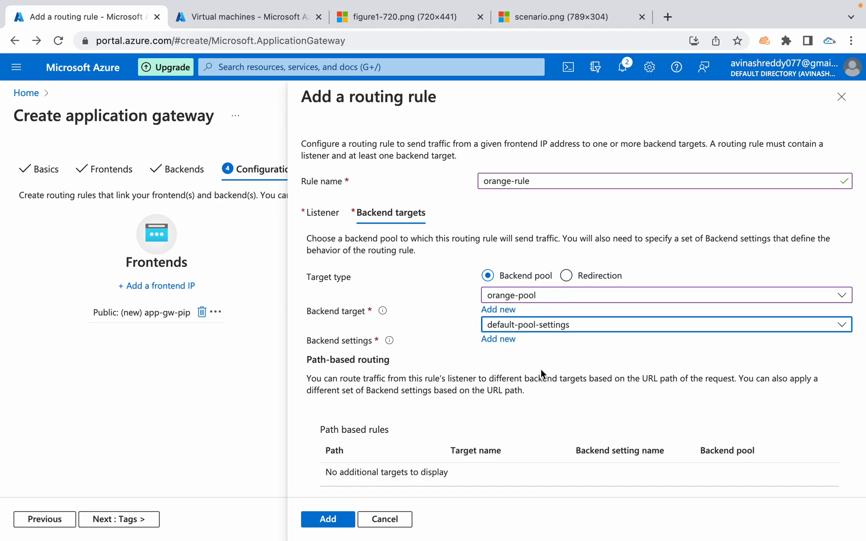
{"action": "scroll", "coordinate": [541, 369], "scroll_direction": "down", "scroll_amount": 1}
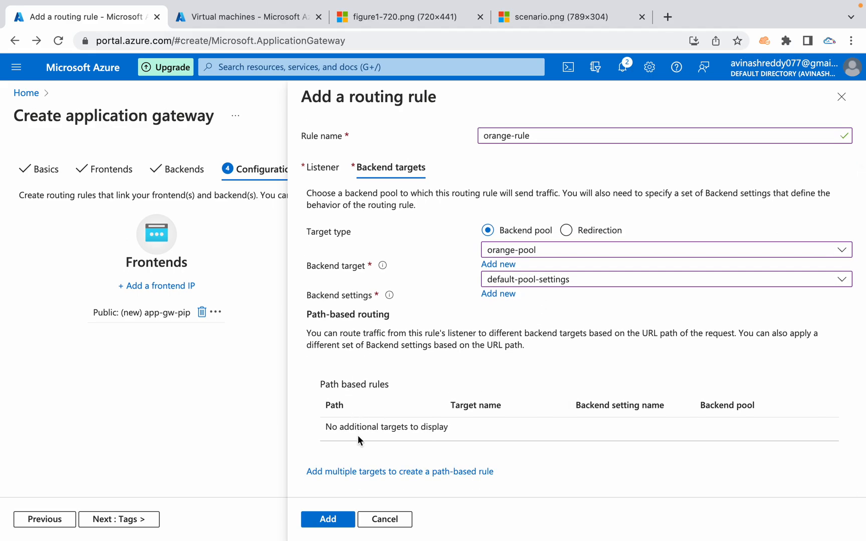
{"action": "left_click", "coordinate": [326, 521]}
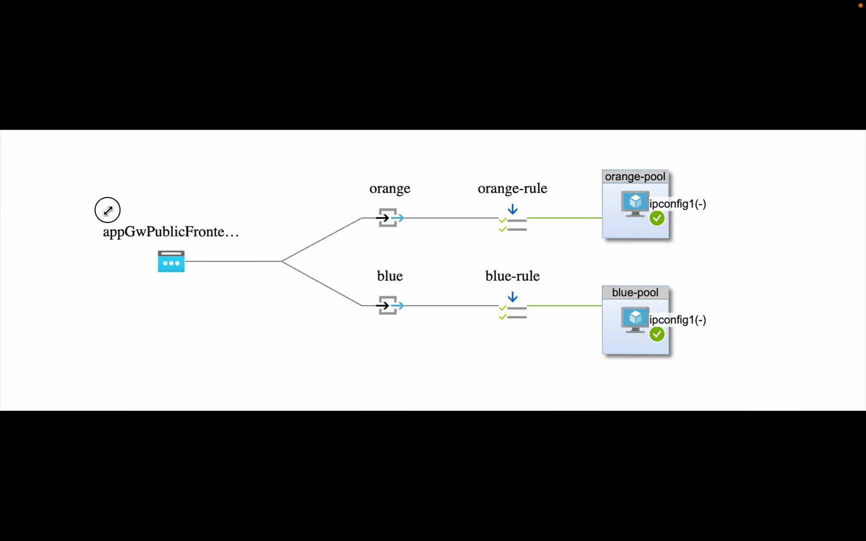
Examine the routing diagram from the public frontend through the blue and orange listeners and rules to their backend pools
{"action": "left_click_drag", "start_coordinate": [107, 210], "coordinate": [243, 291]}
{"action": "left_click", "coordinate": [348, 259]}
{"action": "left_click_drag", "start_coordinate": [345, 256], "coordinate": [446, 364]}
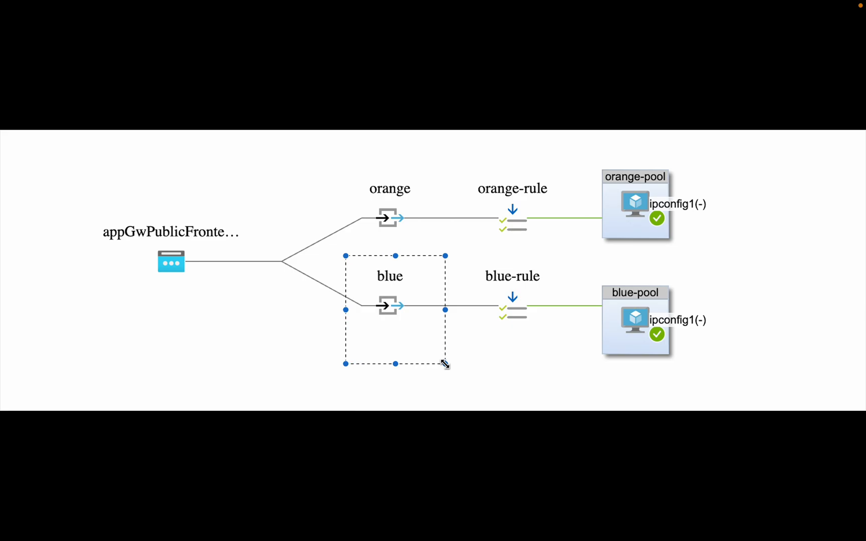
{"action": "left_click_drag", "start_coordinate": [478, 262], "coordinate": [709, 368]}
{"action": "left_click_drag", "start_coordinate": [330, 159], "coordinate": [430, 242]}
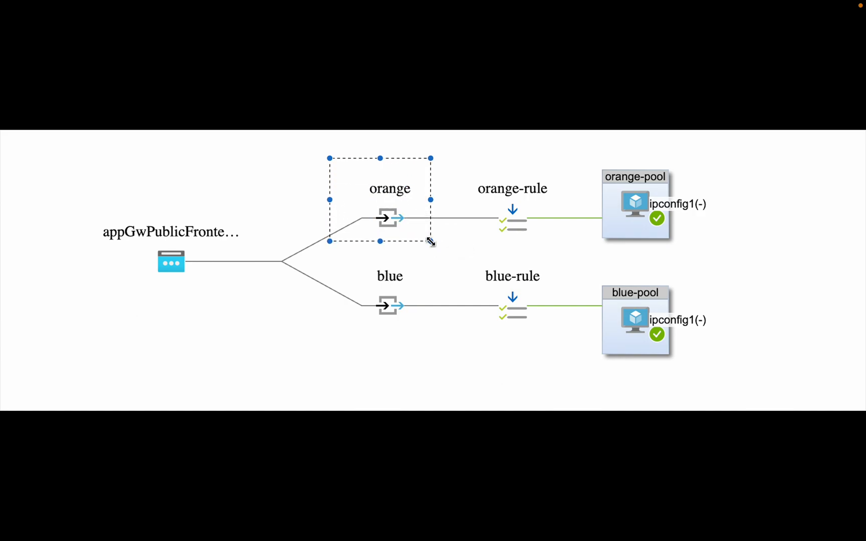
{"action": "left_click_drag", "start_coordinate": [464, 162], "coordinate": [565, 251]}
{"action": "left_click_drag", "start_coordinate": [581, 139], "coordinate": [720, 250]}
{"action": "left_click_drag", "start_coordinate": [722, 385], "coordinate": [460, 251]}
{"action": "left_click", "coordinate": [765, 292]}
{"action": "key", "text": "ctrl+Right"}
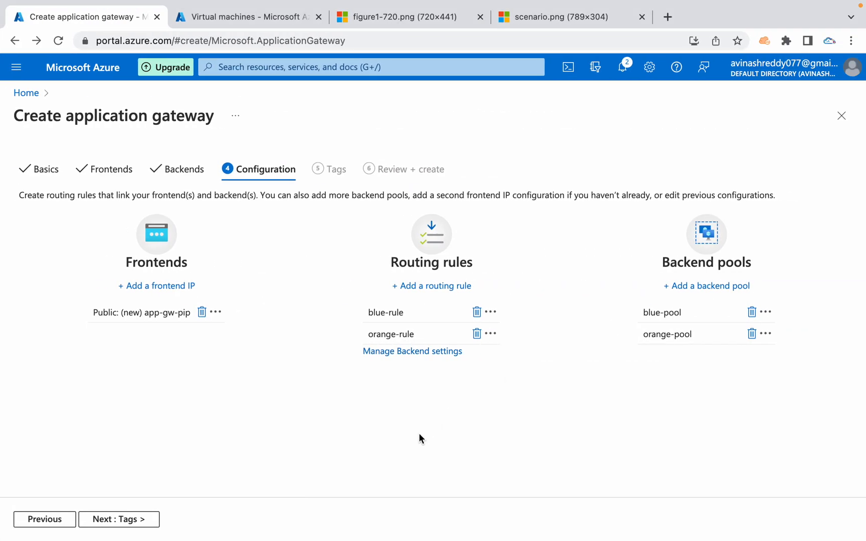
Leave the tags empty, review the configuration of dev-app-gw and create the application gateway
{"action": "left_click", "coordinate": [127, 511]}
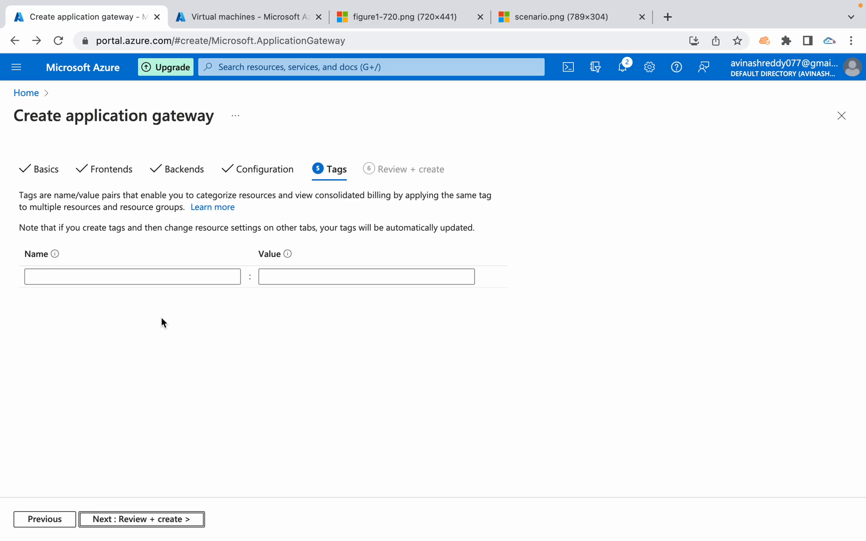
{"action": "left_click", "coordinate": [151, 518]}
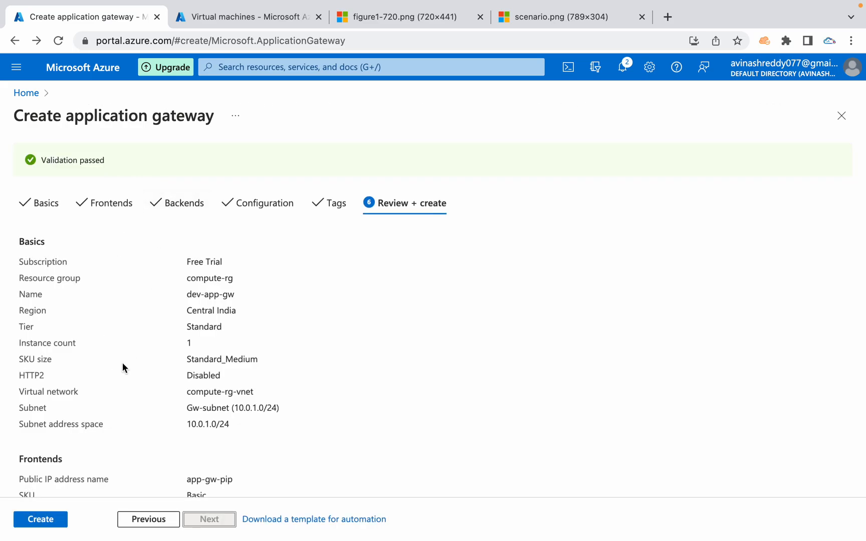
{"action": "scroll", "coordinate": [123, 365], "scroll_direction": "down", "scroll_amount": 1}
{"action": "left_click", "coordinate": [42, 523]}
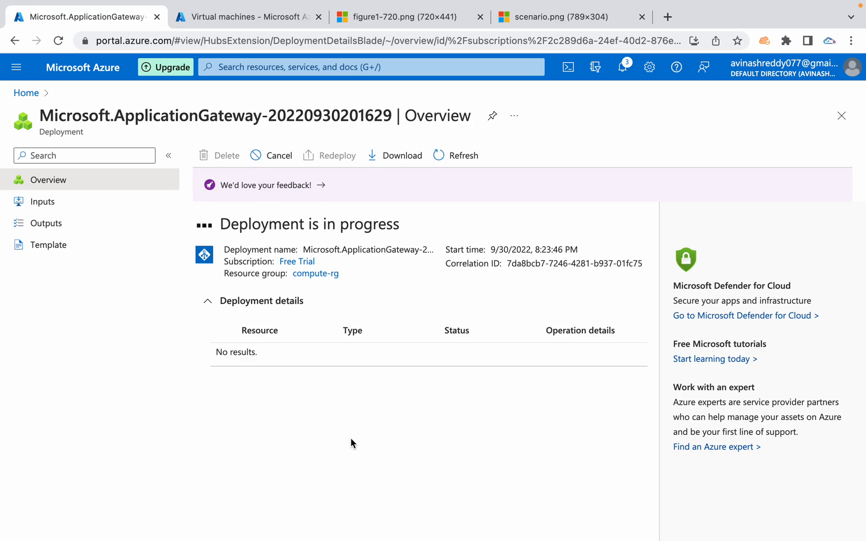
Consult the URL path-based routing diagram in figure1-720.png
{"action": "left_click", "coordinate": [378, 21]}
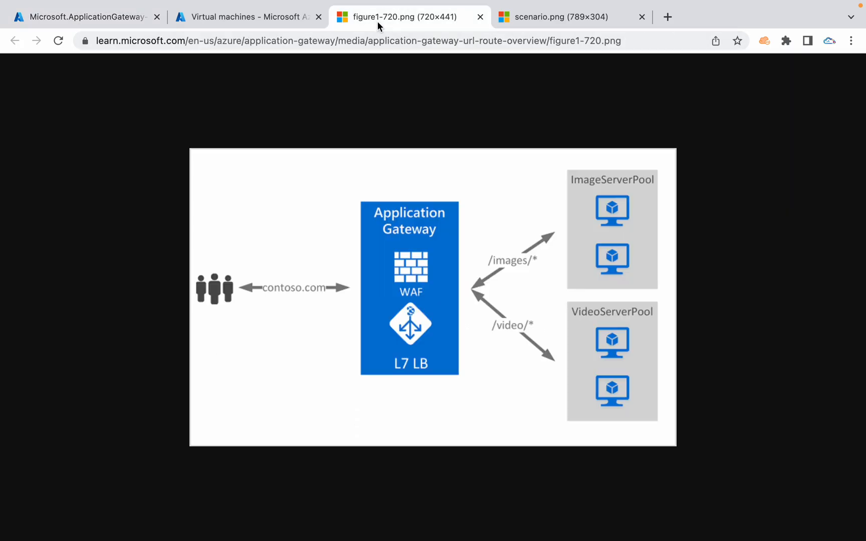